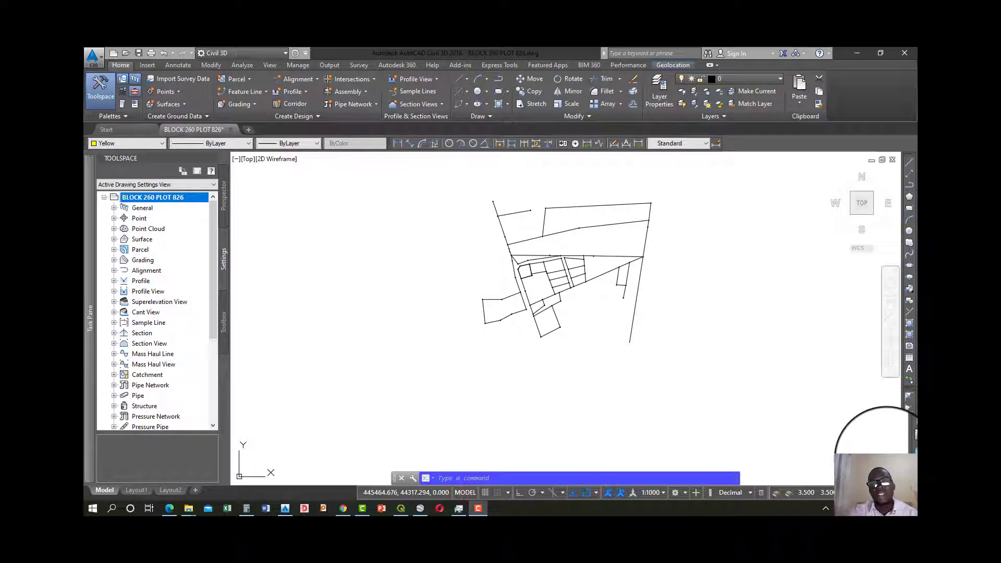
scroll(583, 301, up, 3)
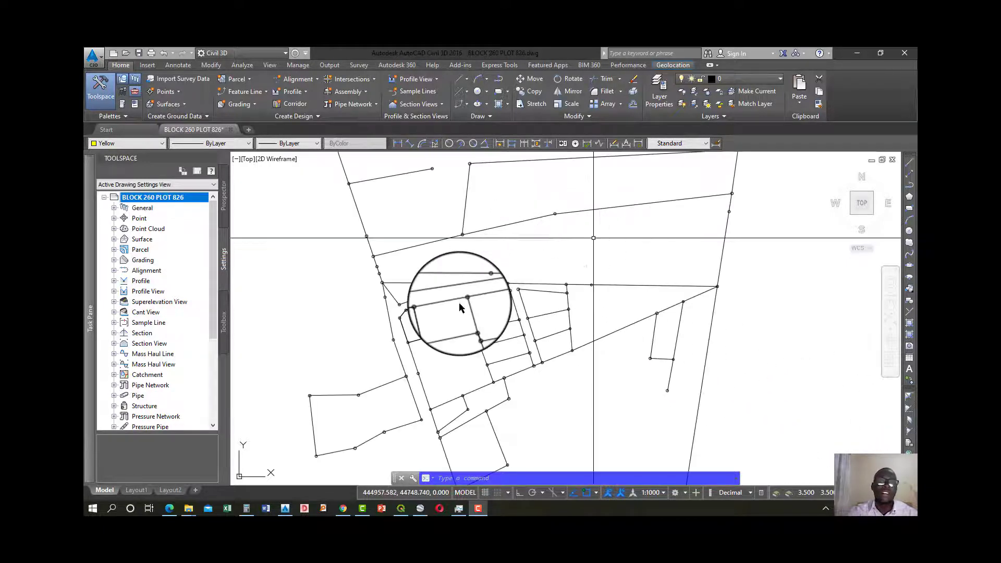
scroll(460, 303, down, 3)
scroll(470, 334, up, 3)
scroll(532, 313, down, 2)
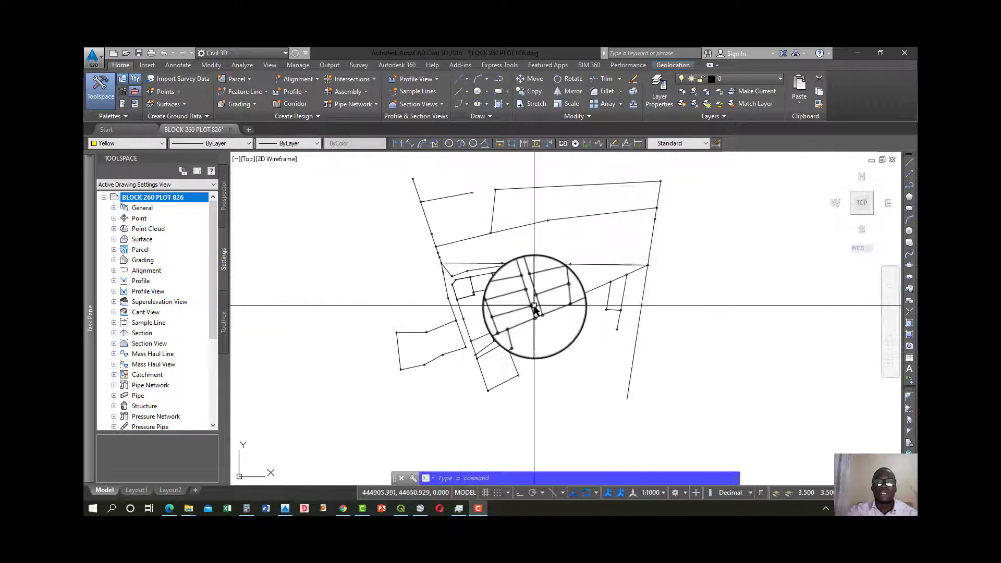
scroll(538, 313, up, 1)
scroll(539, 312, down, 2)
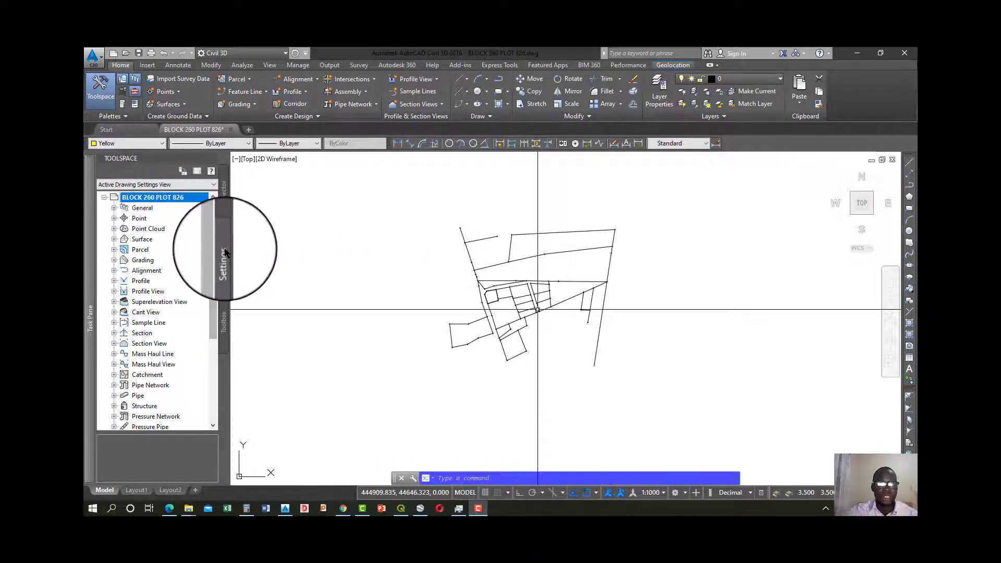
Open the drawing settings of BLOCK 260 PLOT 826 and set the zone category to Uganda.
right_click(178, 200)
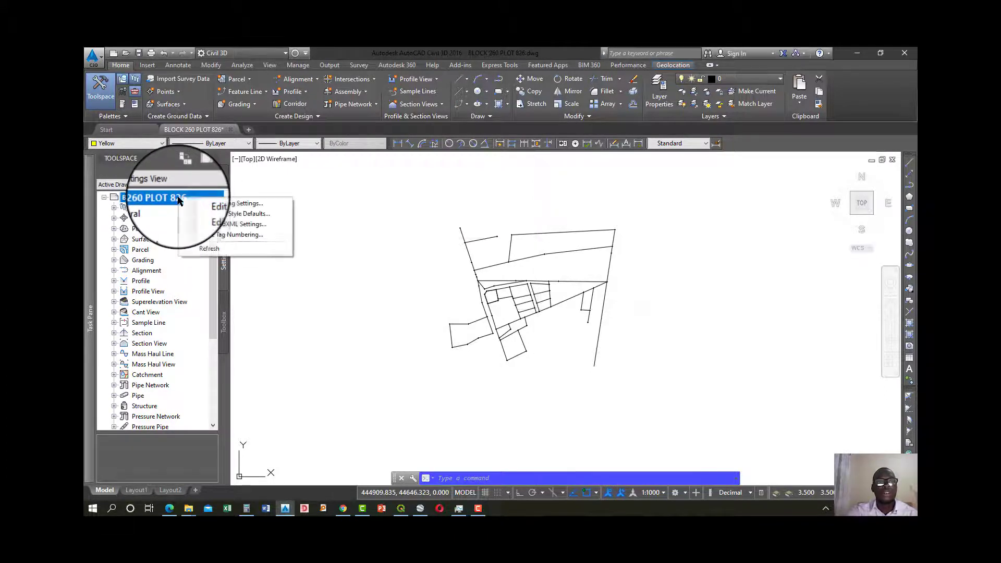
click(224, 203)
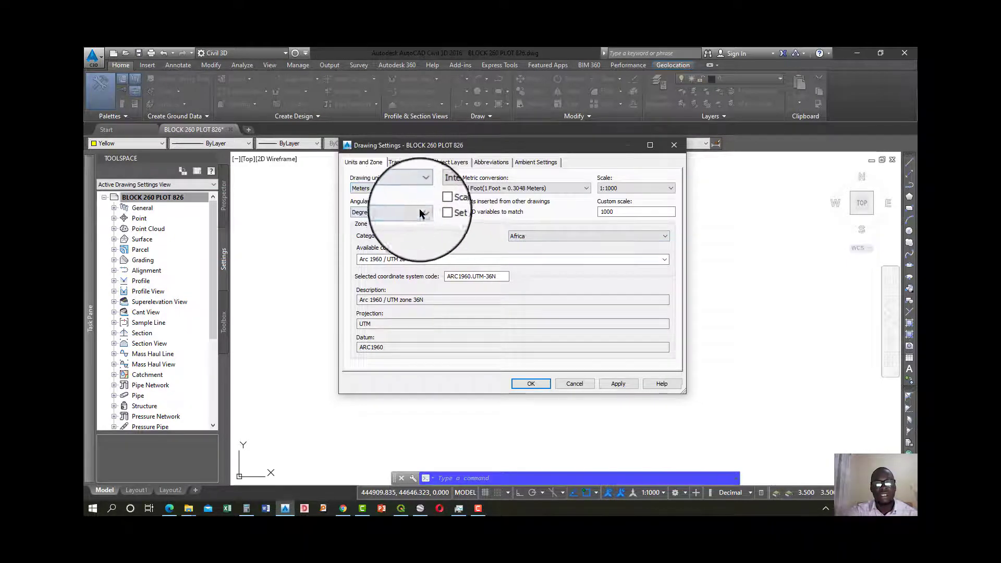
click(550, 237)
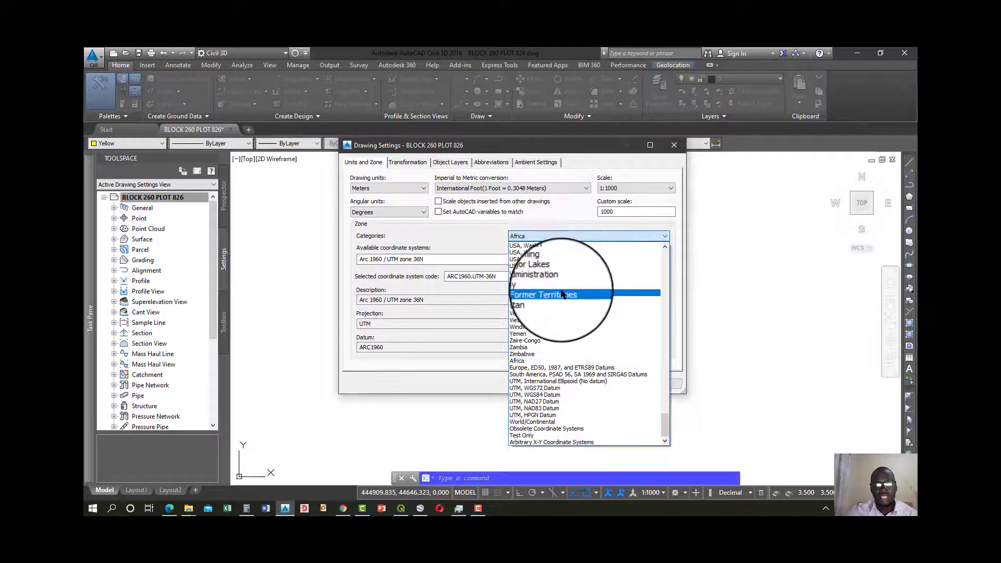
key(Down)
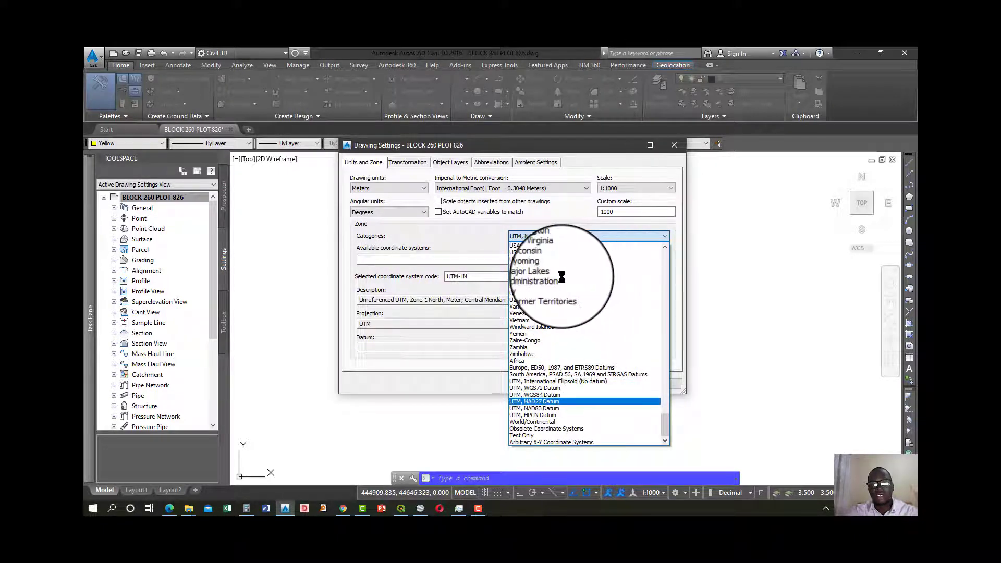
scroll(616, 273, up, 3)
click(550, 283)
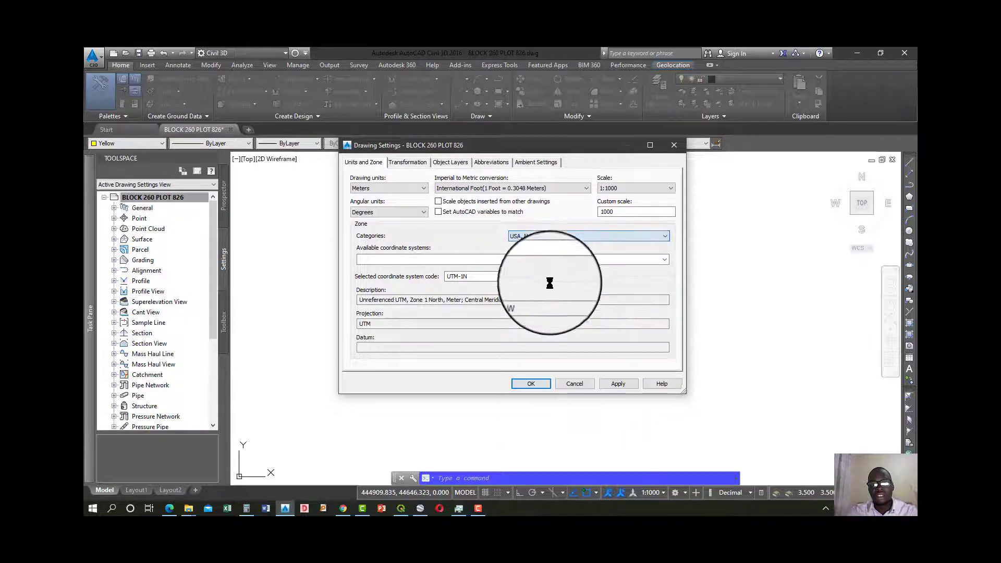
click(556, 237)
scroll(554, 267, up, 9)
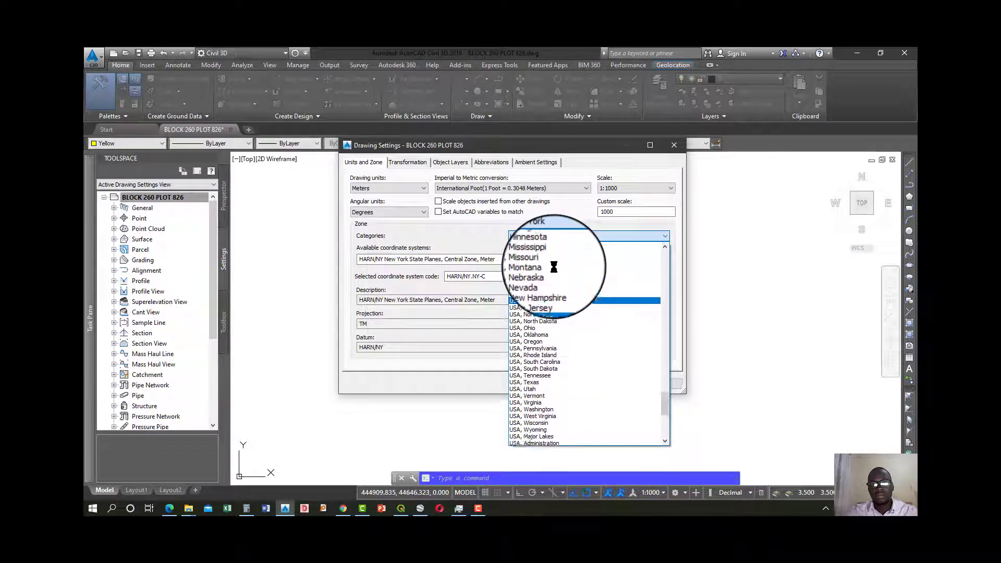
scroll(554, 267, up, 3)
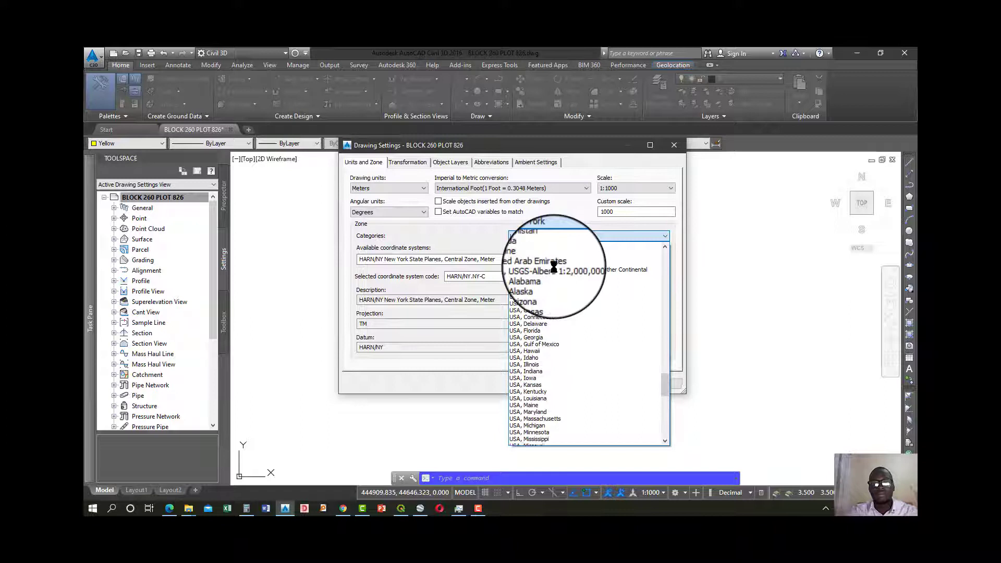
click(529, 293)
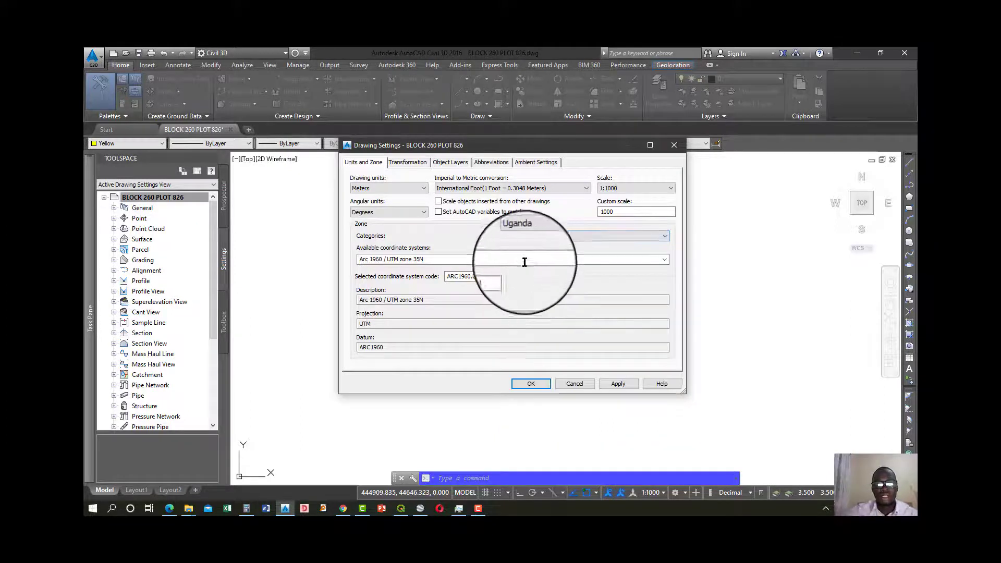
Assign the Arc 1960 / UTM zone 36N coordinate system to the drawing and apply the settings.
click(666, 261)
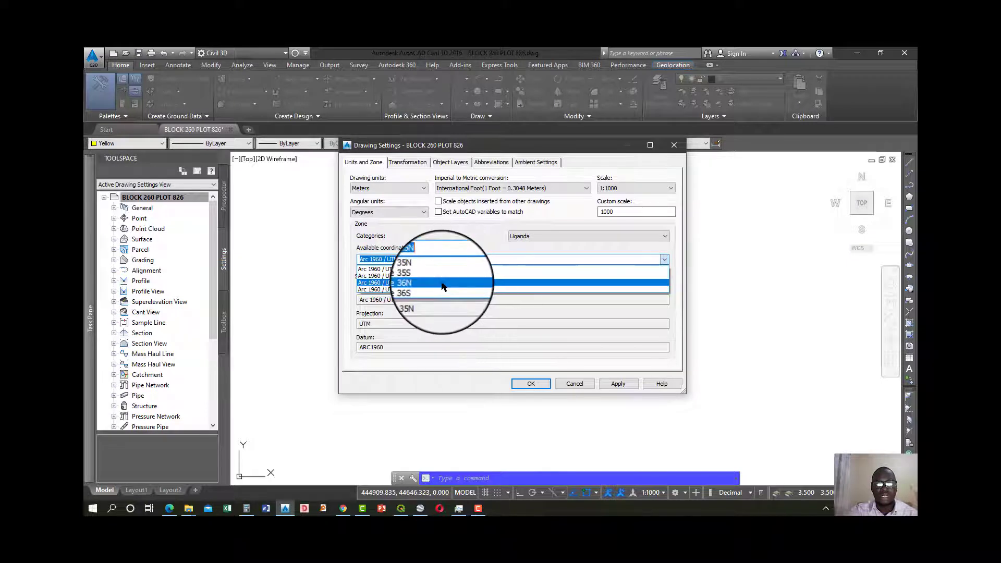
click(462, 283)
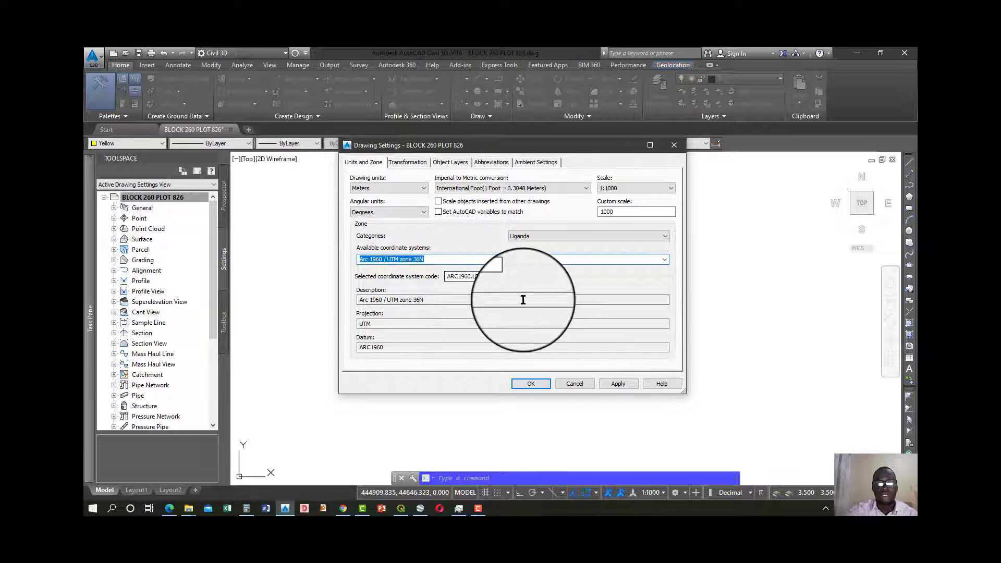
click(623, 385)
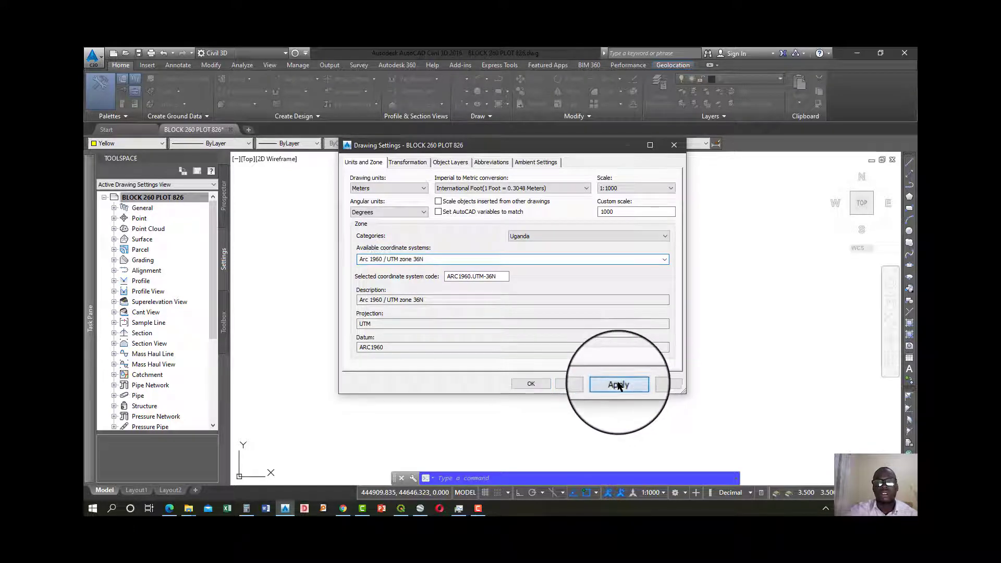
click(521, 383)
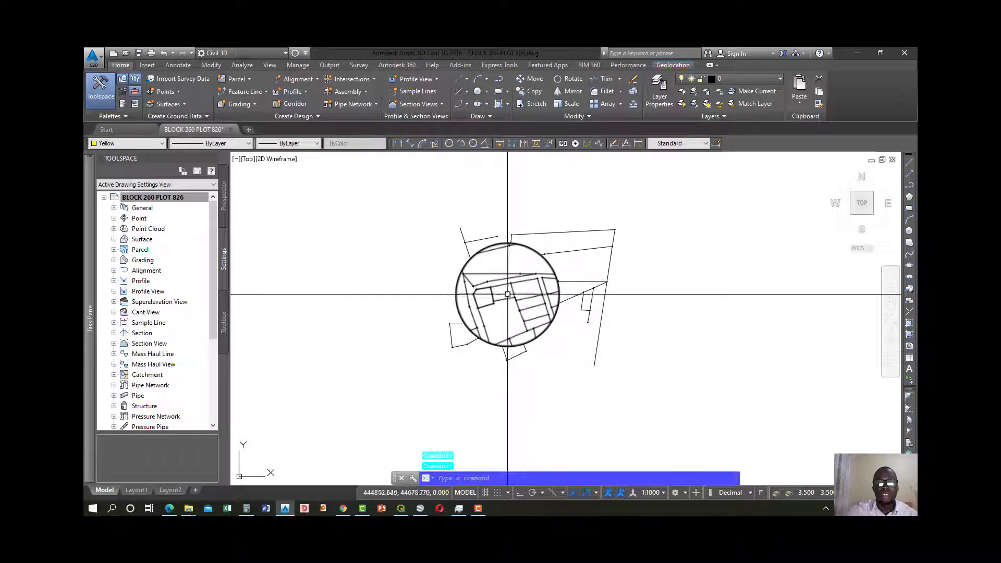
Execute the Export KML utility from the Miscellaneous Utilities in the Toolbox.
scroll(536, 308, up, 3)
scroll(534, 303, down, 2)
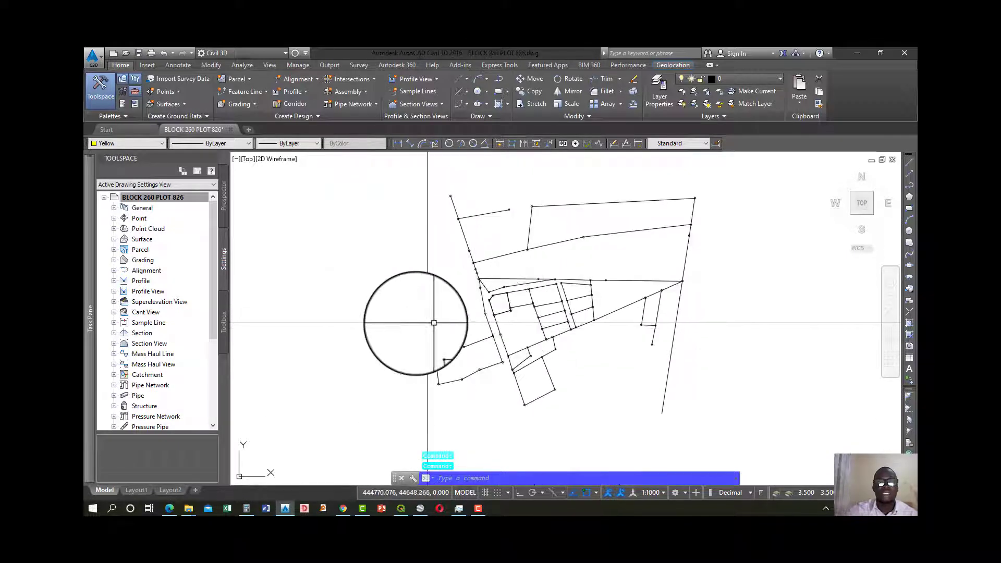
click(224, 333)
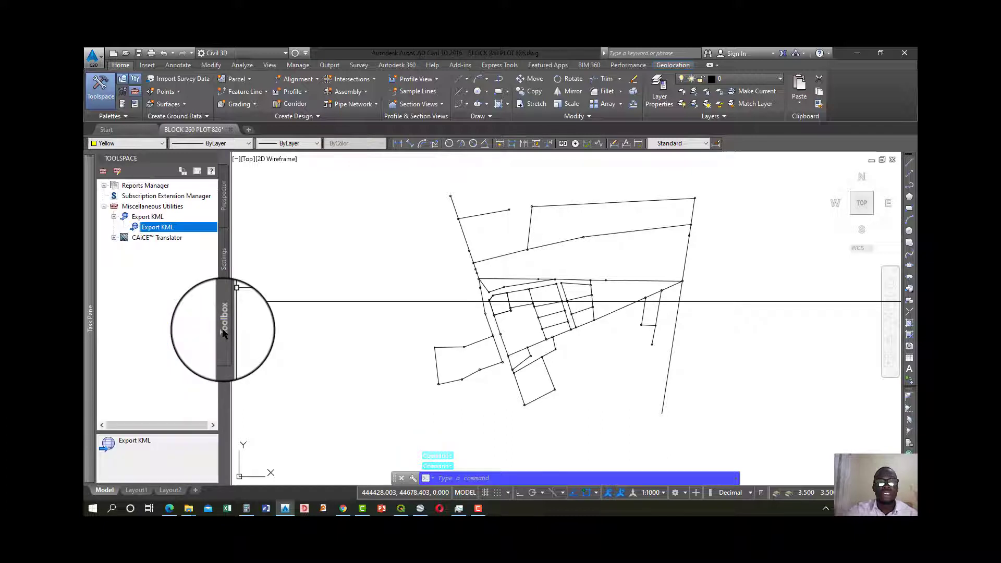
click(104, 206)
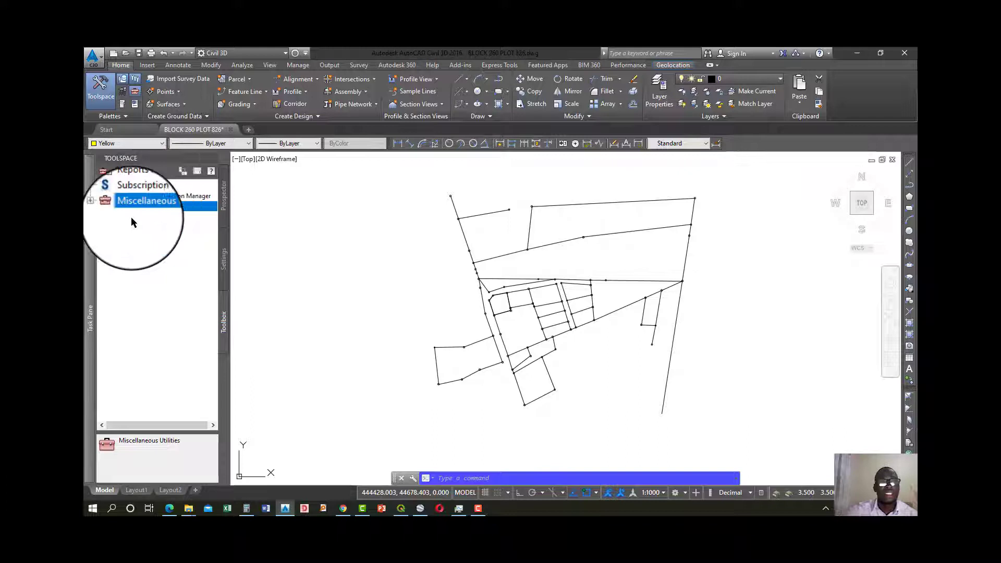
click(104, 207)
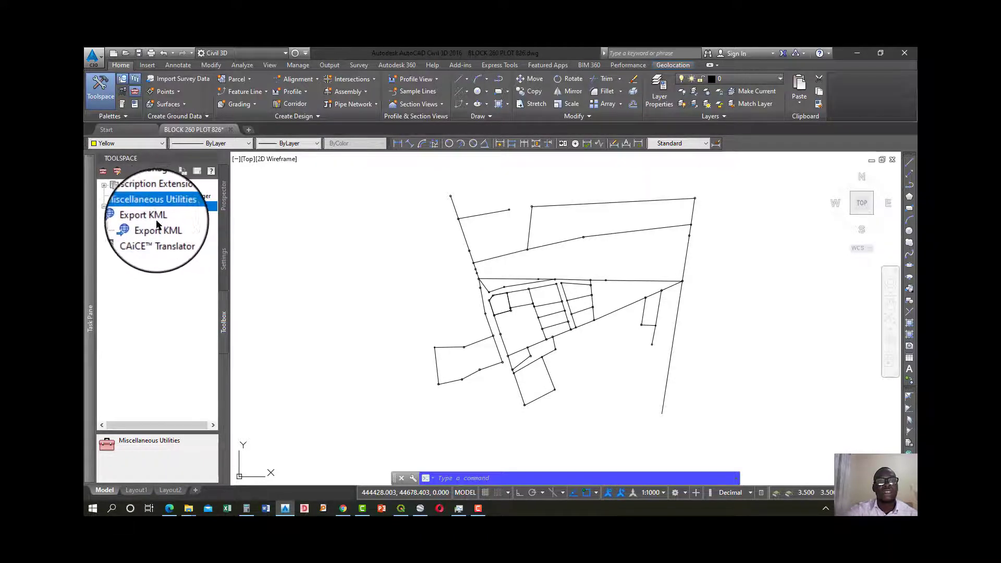
click(161, 229)
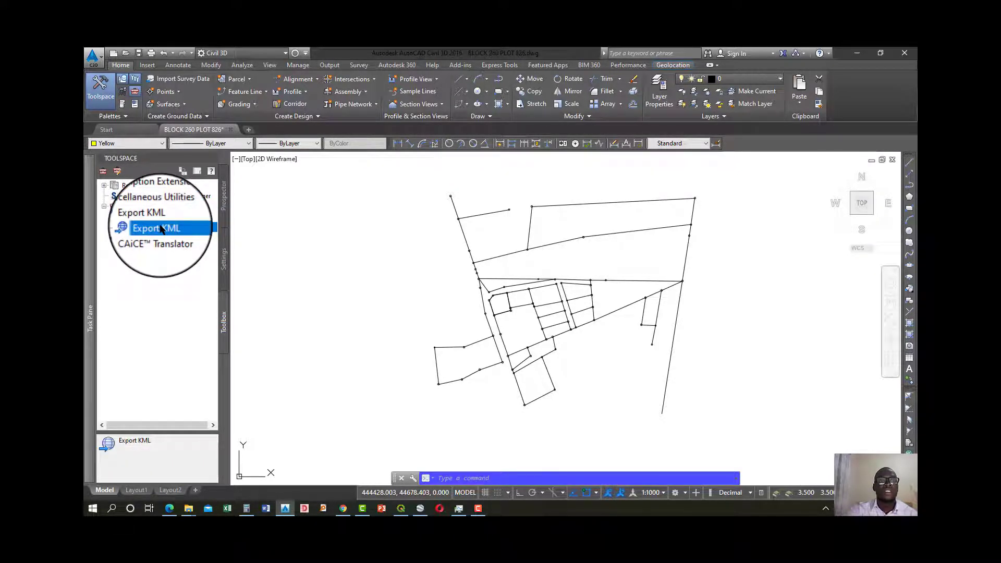
right_click(161, 229)
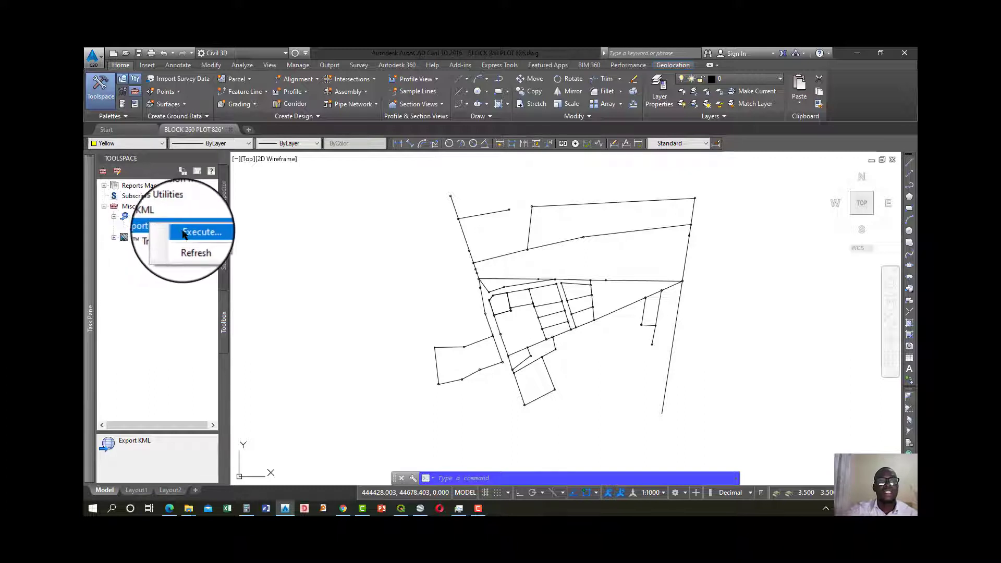
click(184, 235)
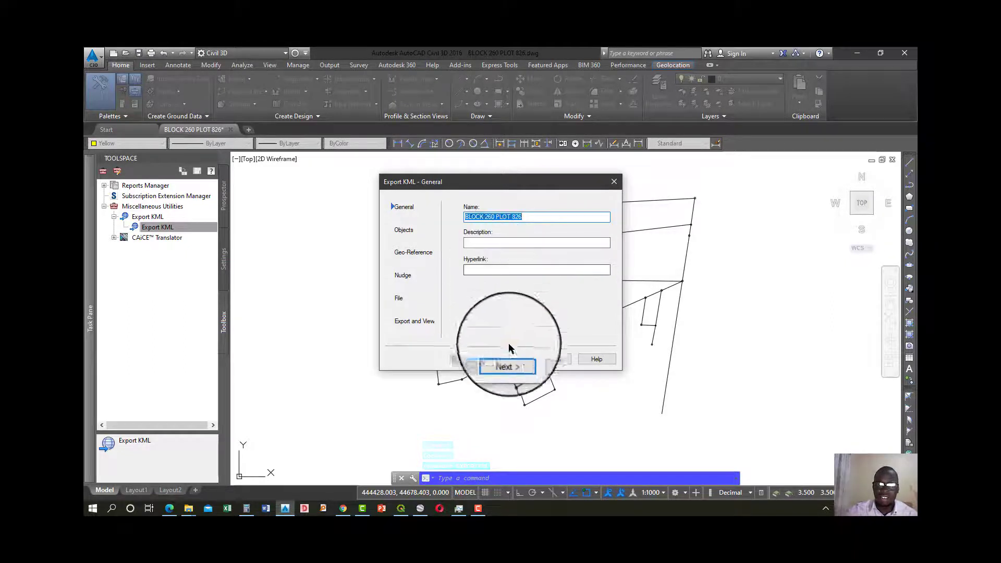
Keep the default export name, restrict the export to selected objects, and select all the plot linework.
click(518, 358)
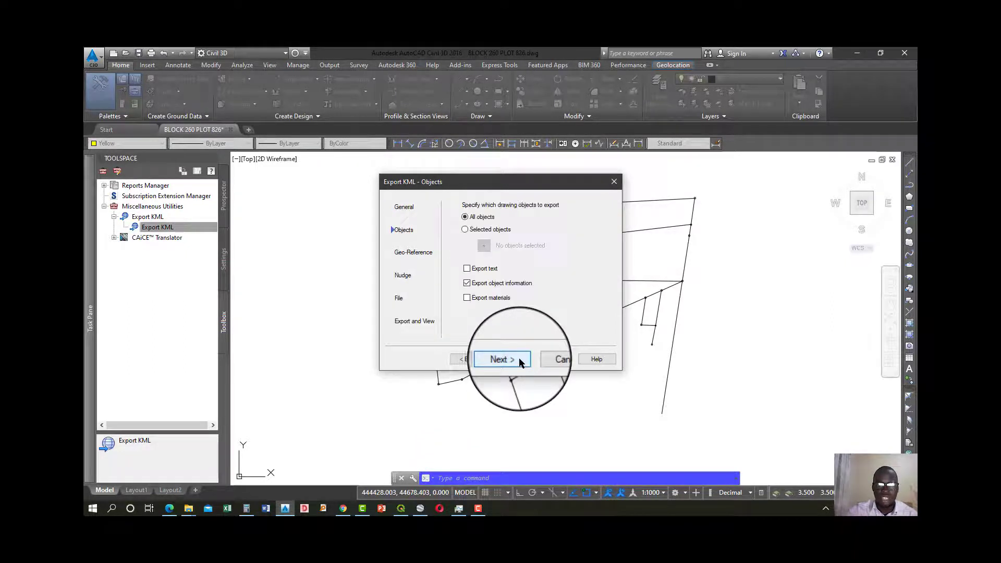
click(465, 229)
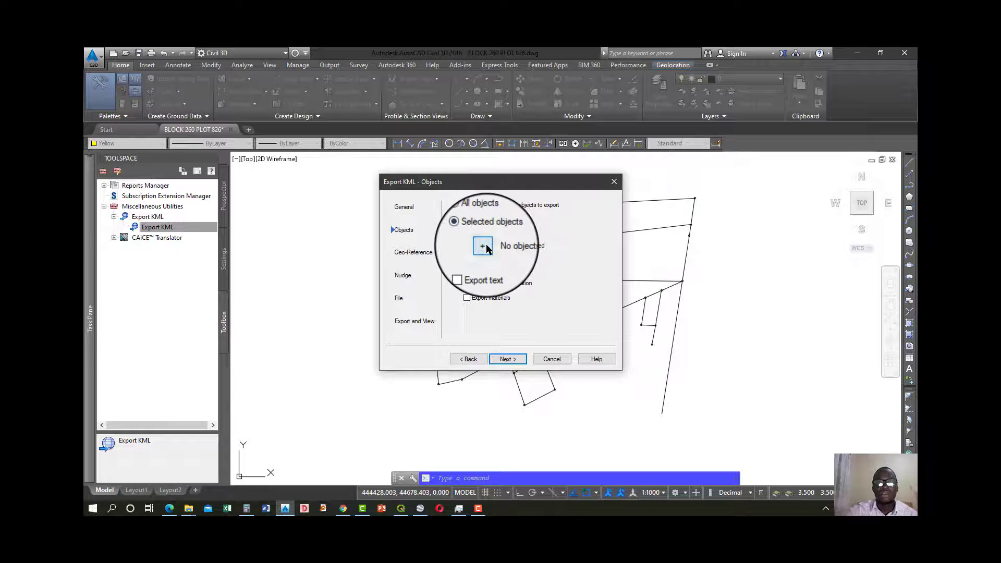
click(488, 246)
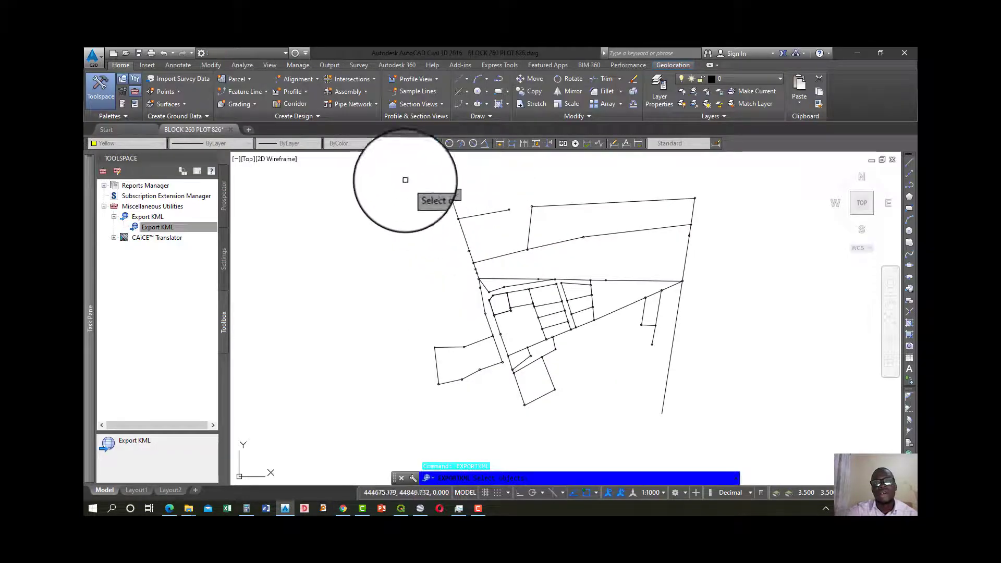
click(729, 435)
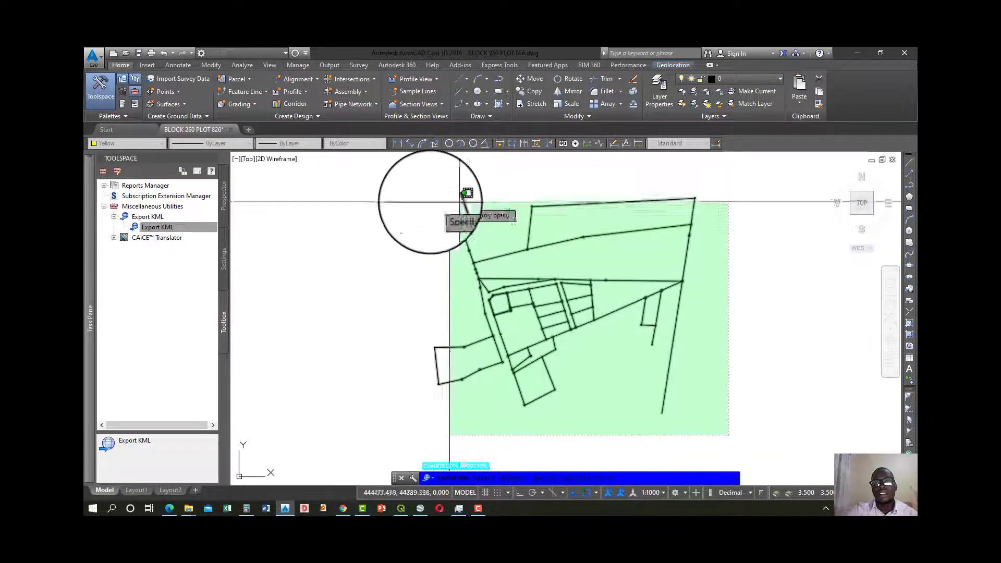
click(419, 184)
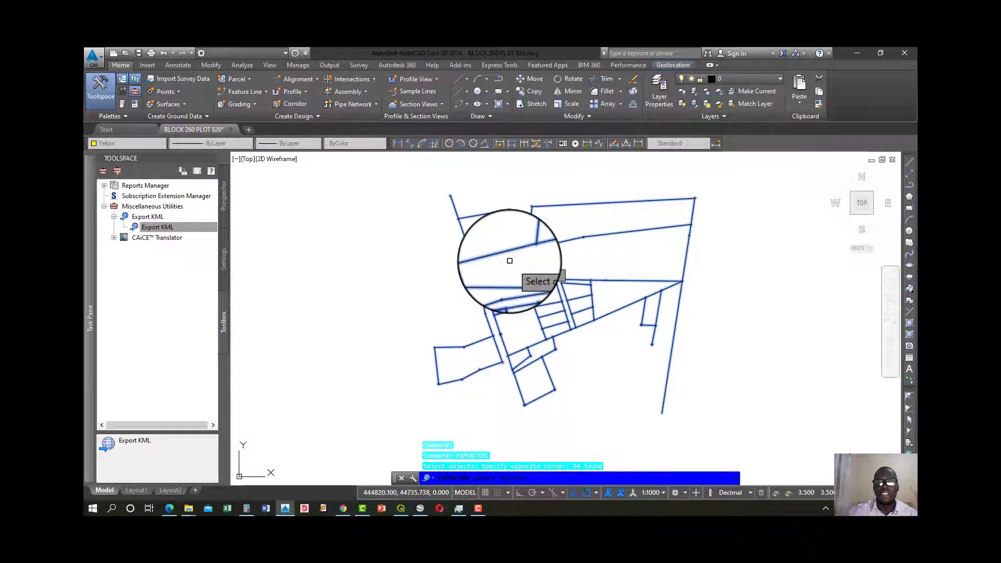
key(Return)
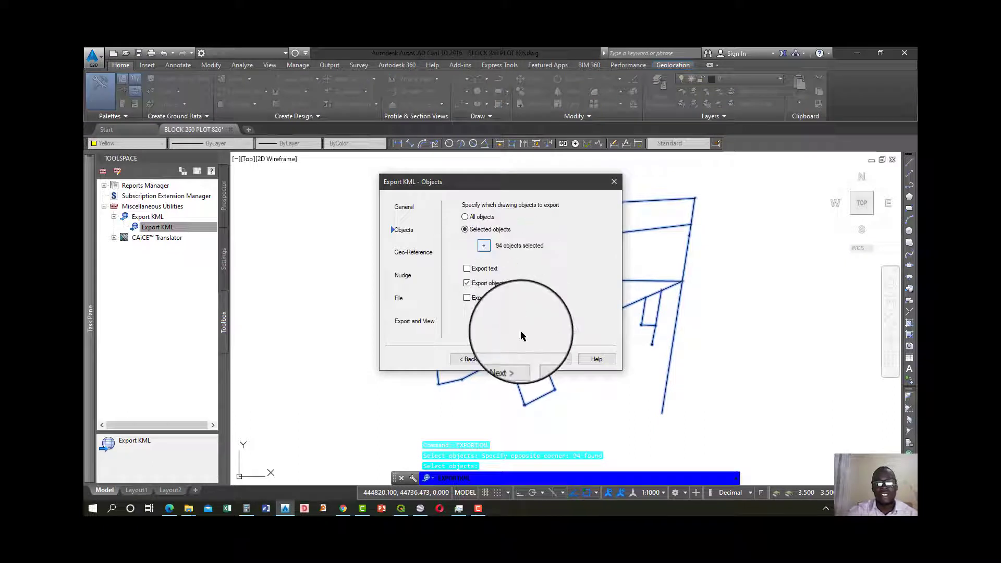
Accept the Arc 1960 / UTM zone 36N geo-reference and the default nudge settings for the KML export.
click(518, 360)
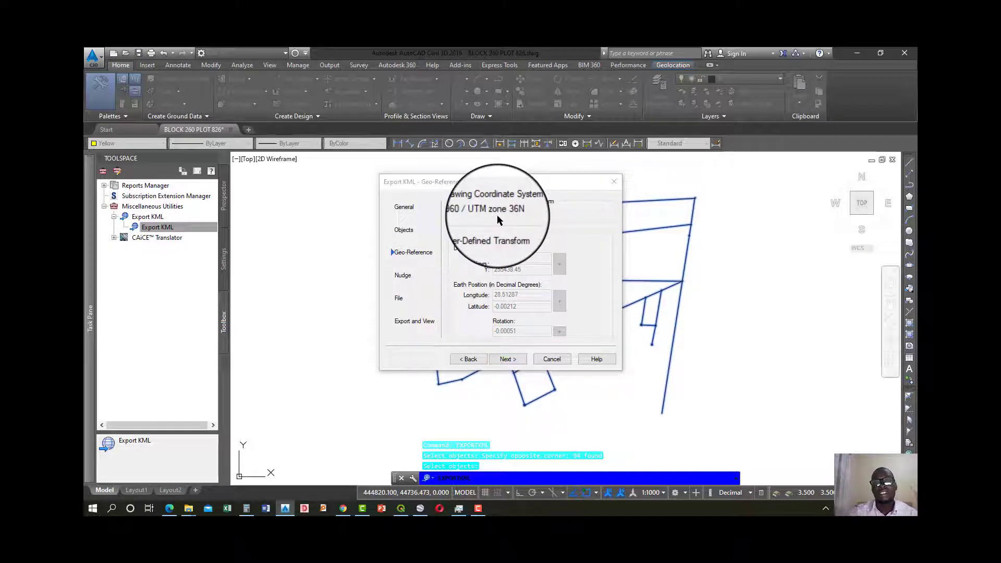
click(515, 360)
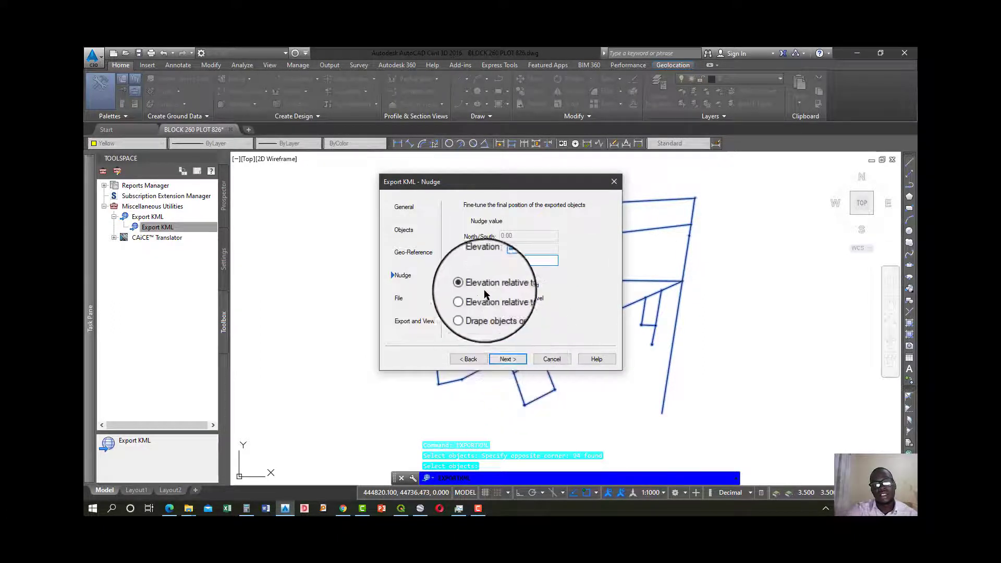
click(515, 360)
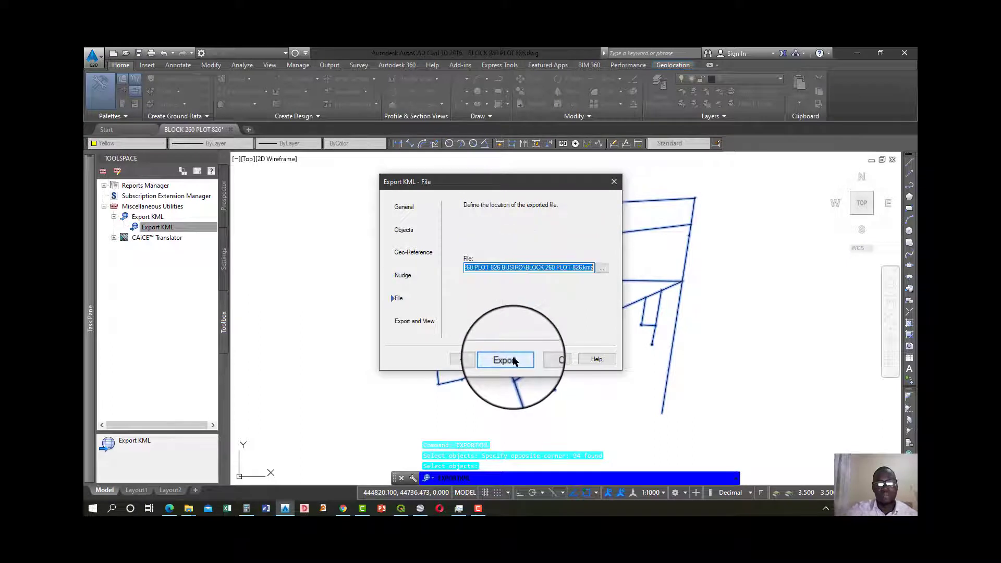
Set the export destination to BLOCK 260 PLOT 826.kmz in the BLOCK 260 PLOT 826 BUSIRO folder on the Desktop.
click(602, 267)
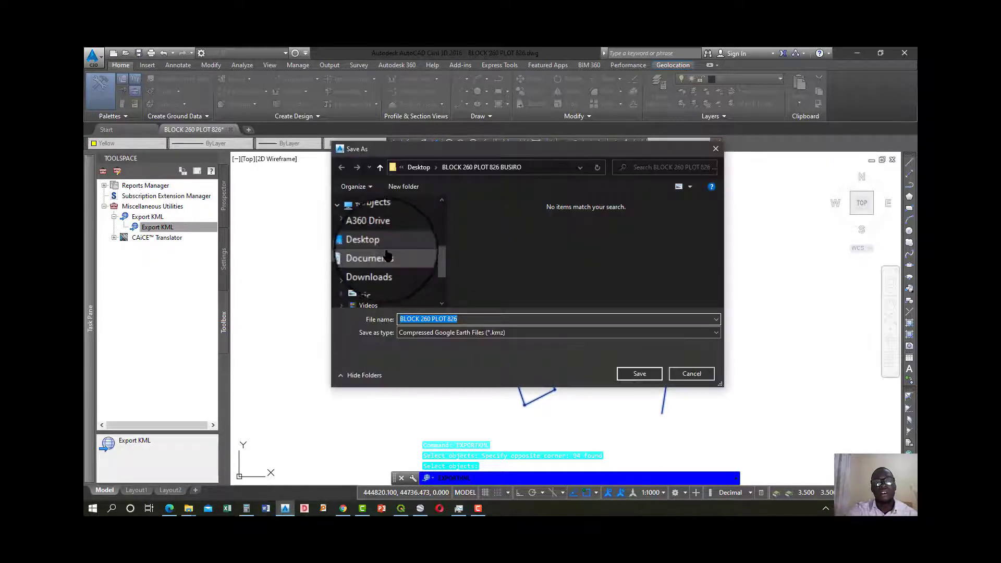
click(386, 244)
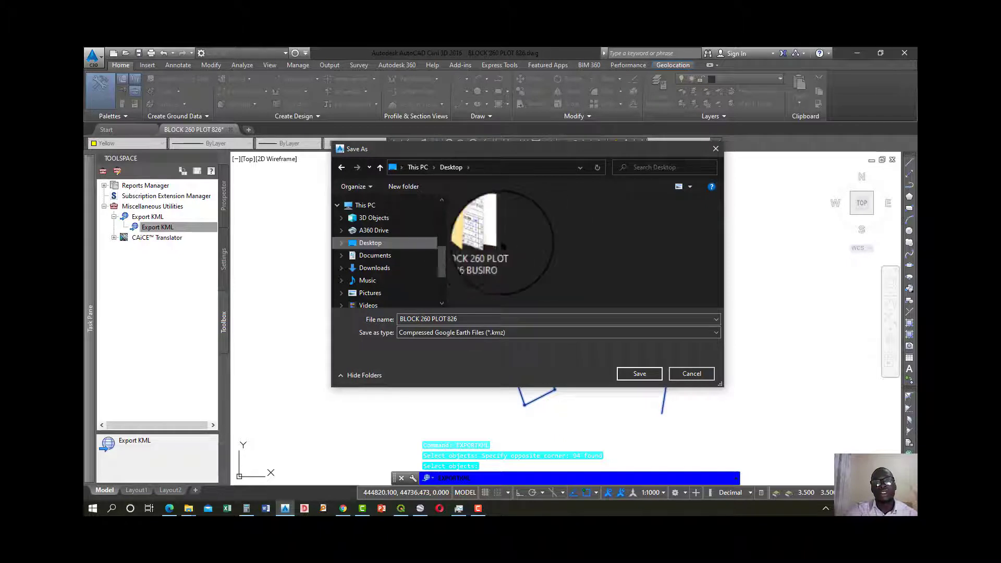
double_click(488, 242)
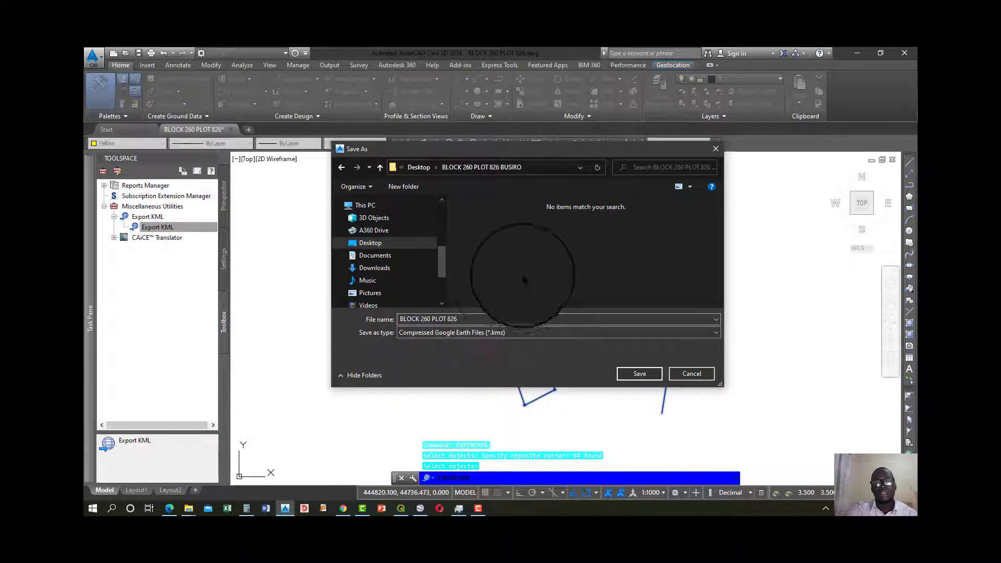
click(639, 374)
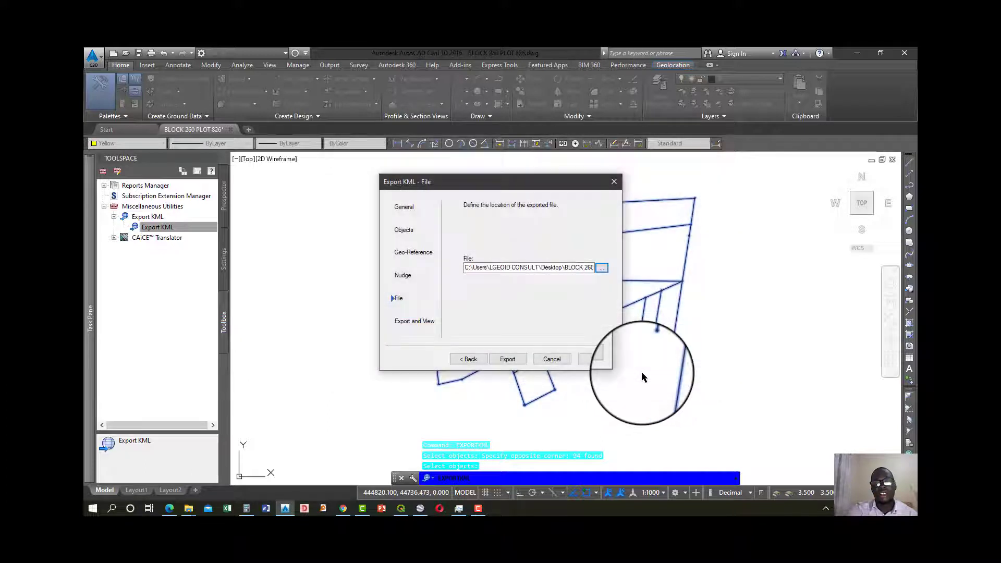
Run the KML export and view the exported plot lines over the satellite imagery in Google Earth Pro.
click(506, 360)
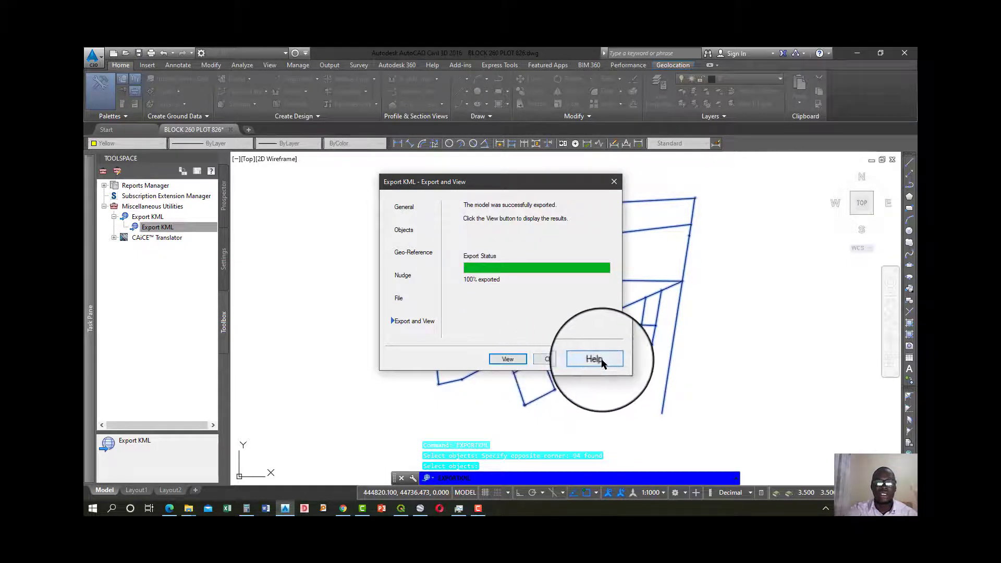
click(505, 359)
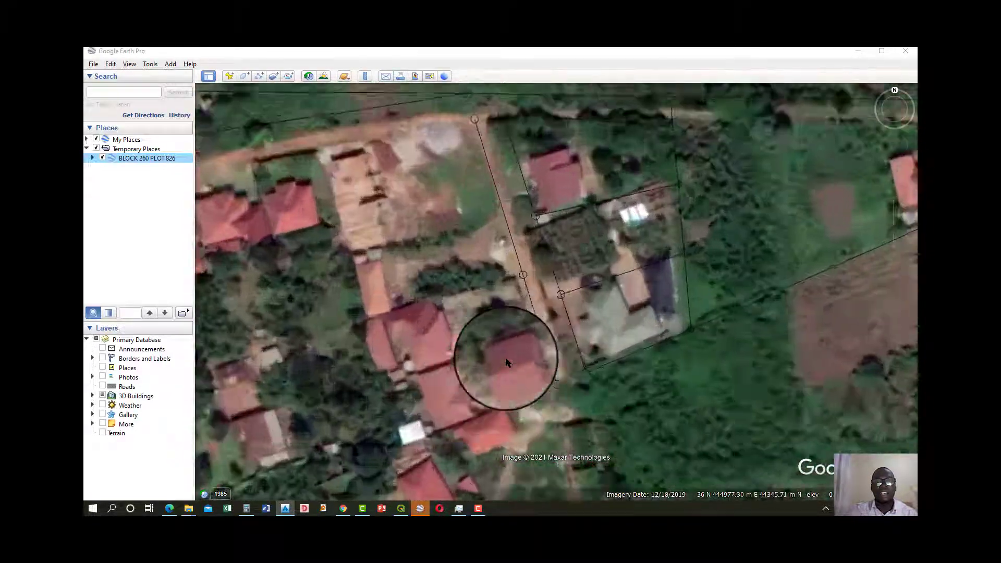
scroll(505, 357, up, 5)
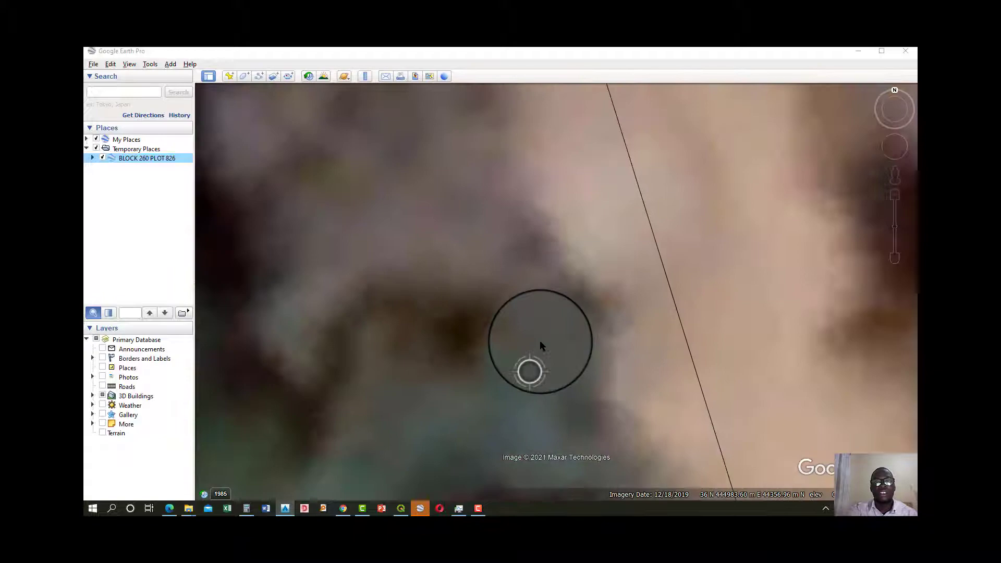
scroll(541, 345, down, 5)
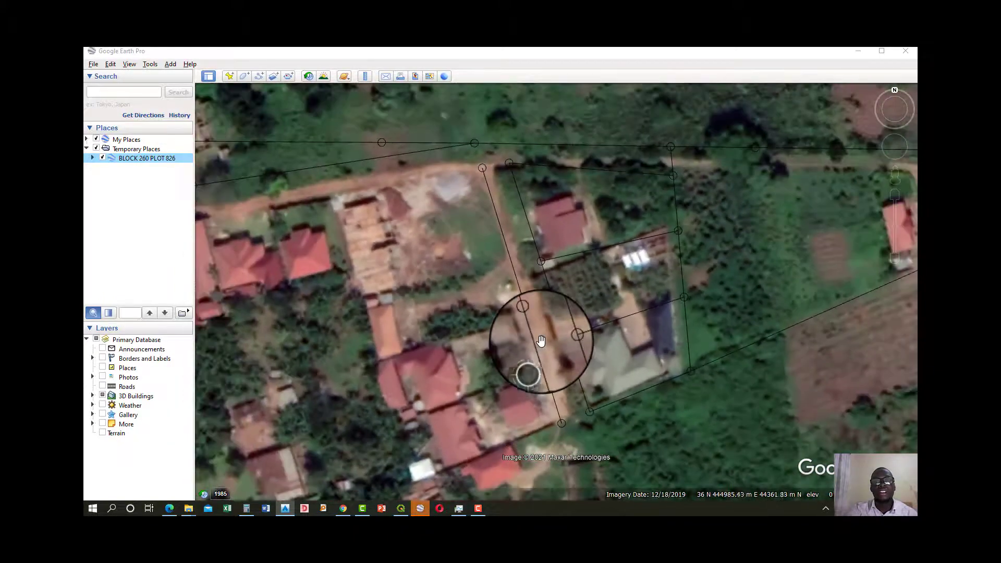
scroll(541, 341, down, 5)
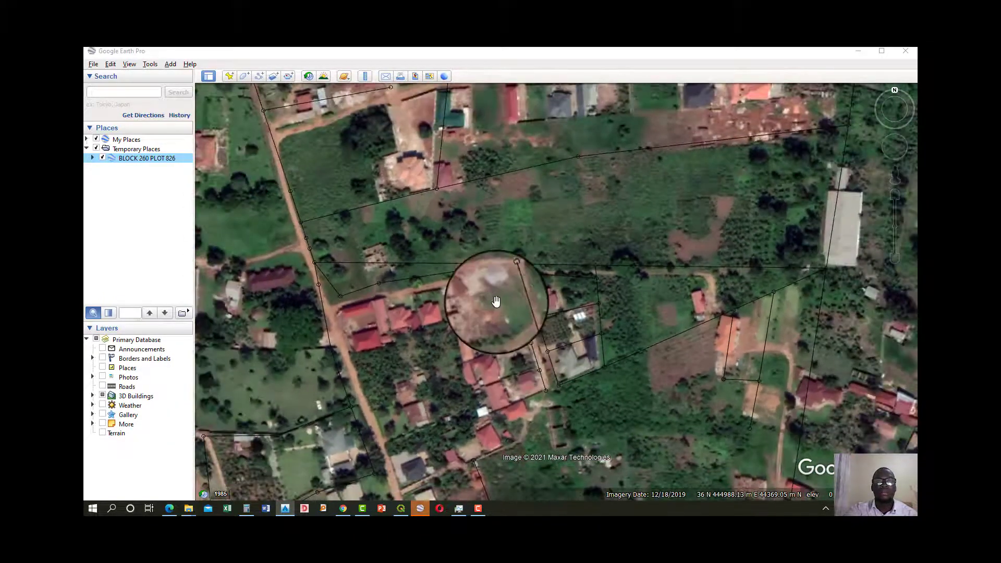
scroll(498, 299, down, 2)
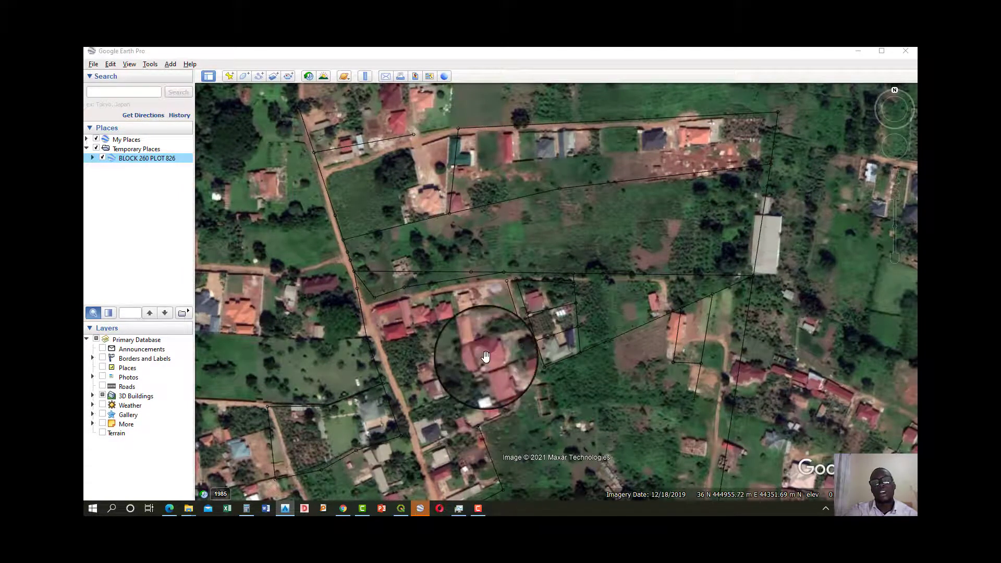
Switch to QGIS and hide the Google Satellite layer.
click(861, 54)
click(862, 54)
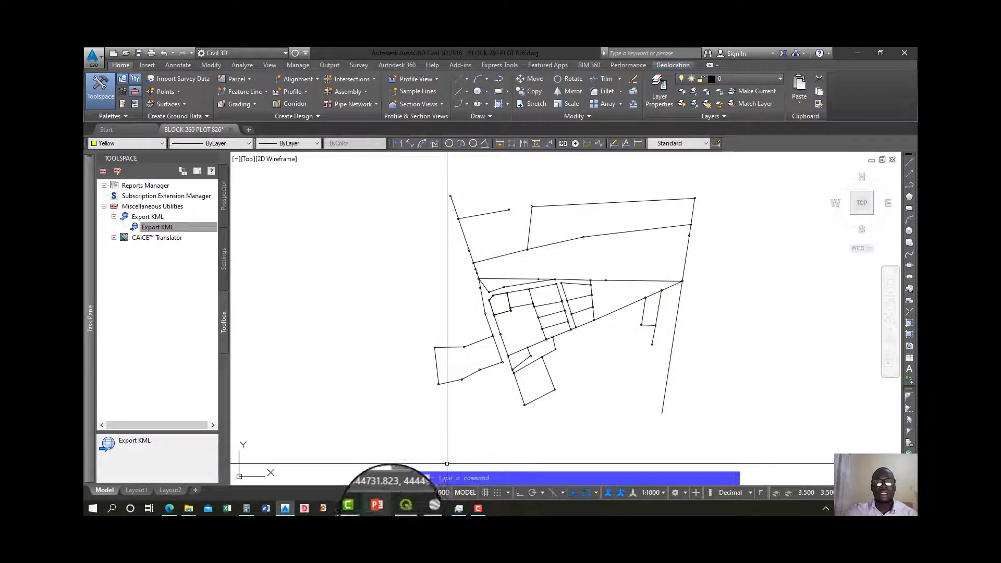
click(402, 509)
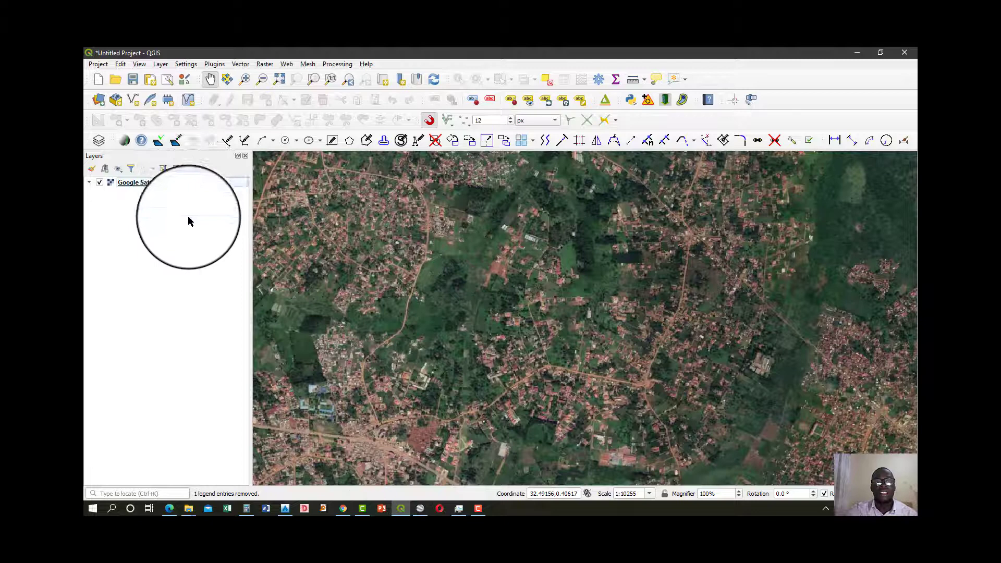
scroll(520, 243, down, 3)
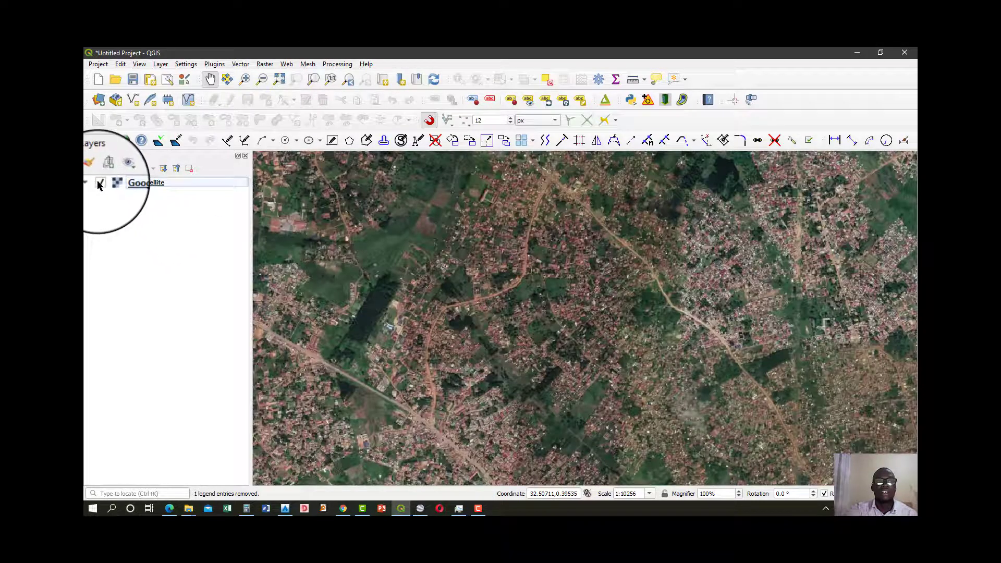
click(99, 183)
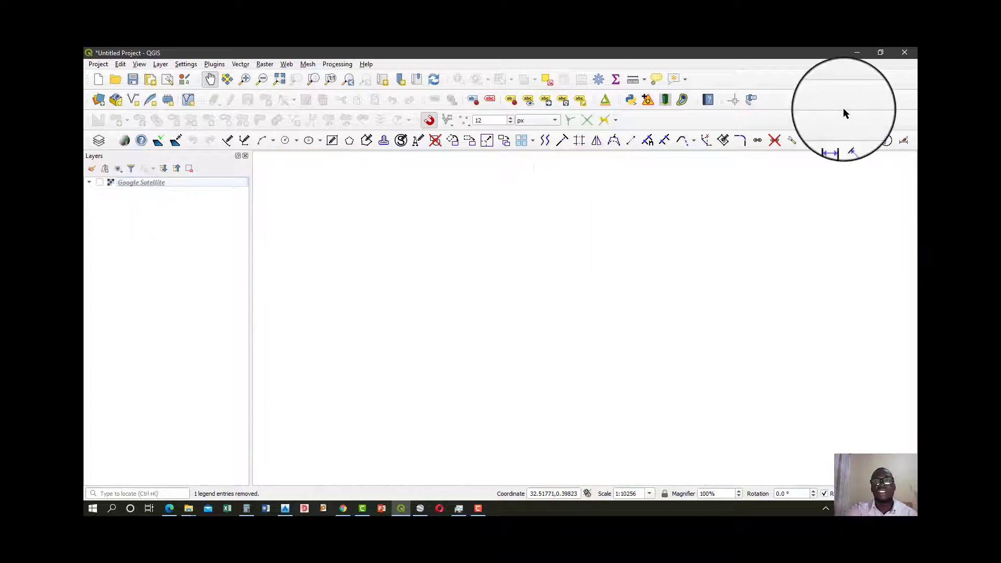
Switch to File Explorer, find the exported BLOCK 260 PLOT 826 KMZ in the BLOCK 260 PLOT 826 BUSIRO folder, and bring it into the QGIS map.
click(858, 52)
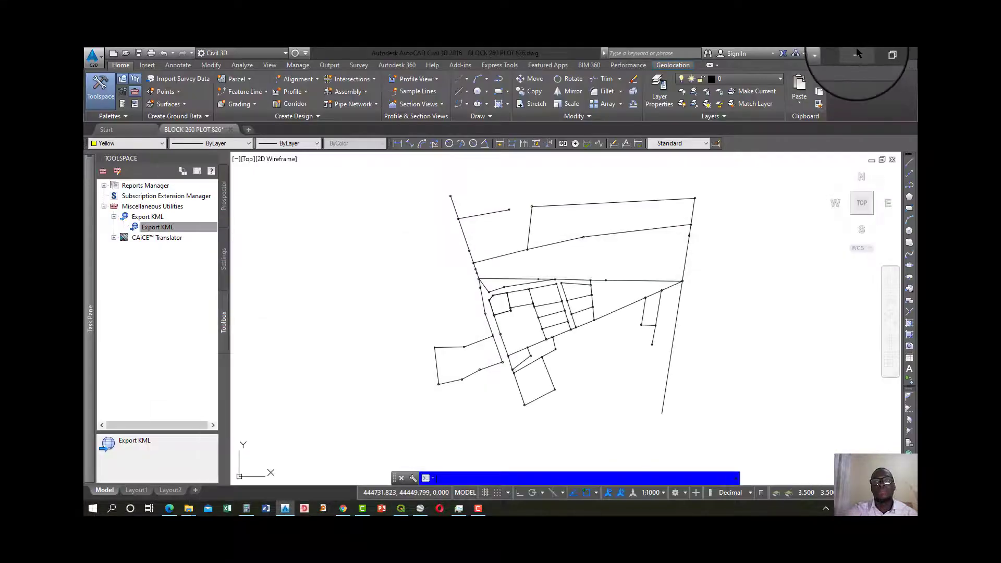
click(857, 51)
click(857, 49)
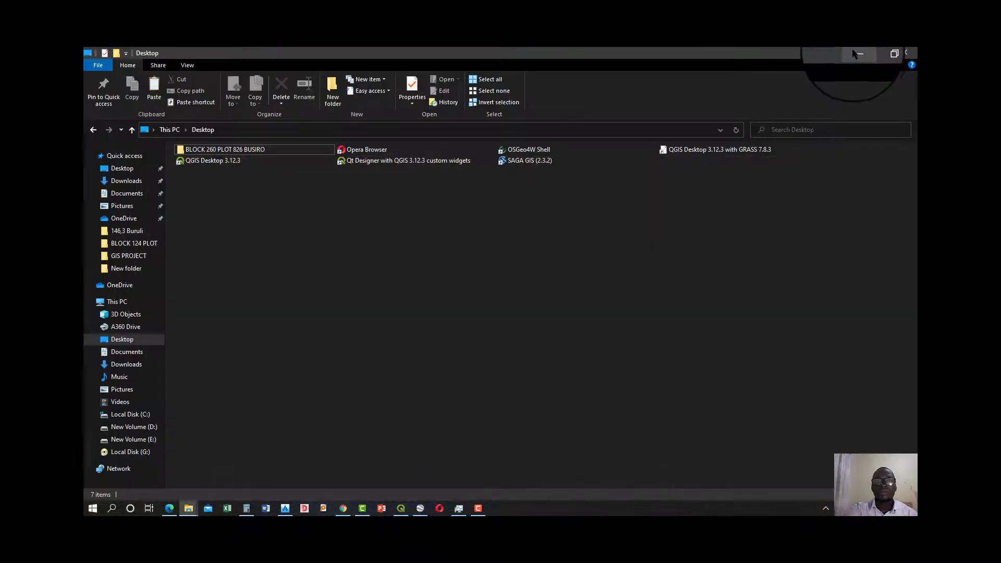
double_click(297, 150)
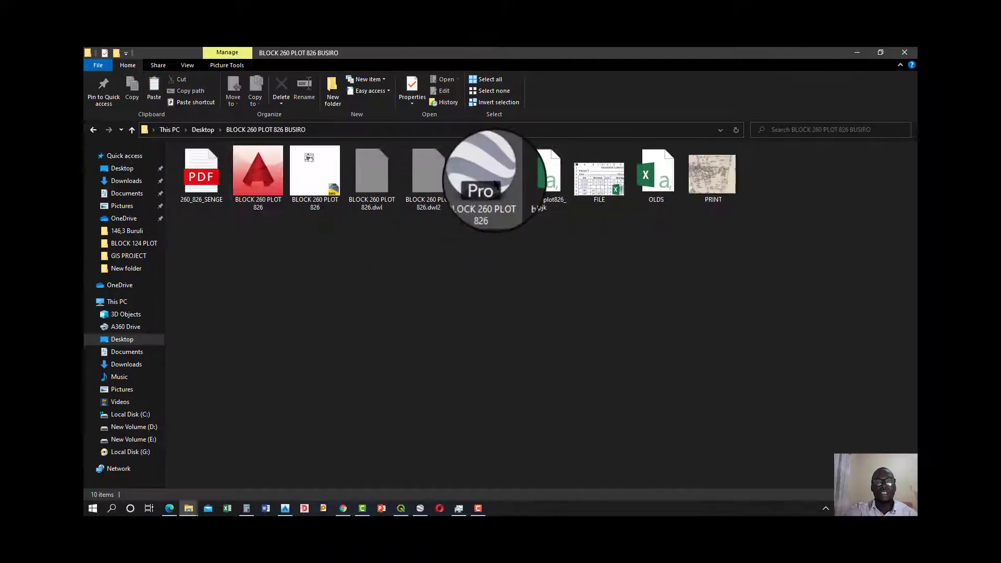
click(483, 208)
drag(482, 208, 397, 290)
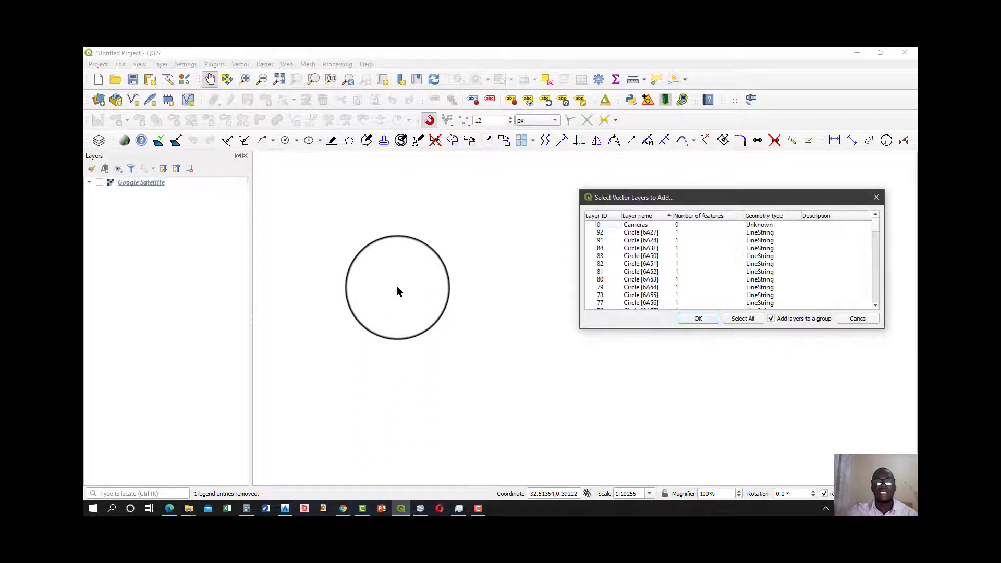
Select all the KMZ's vector layers and add them to the project as a group.
scroll(705, 253, down, 20)
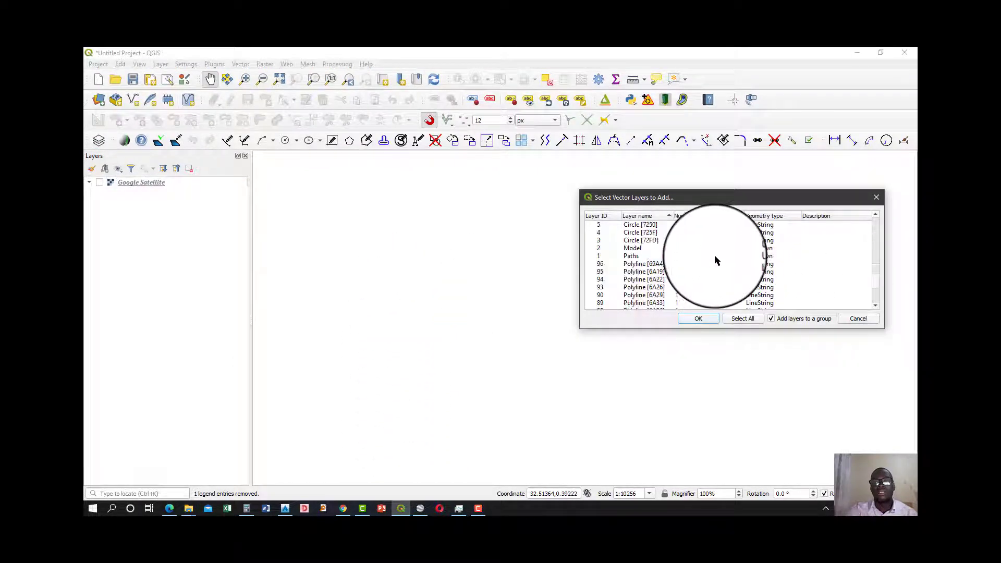
click(749, 316)
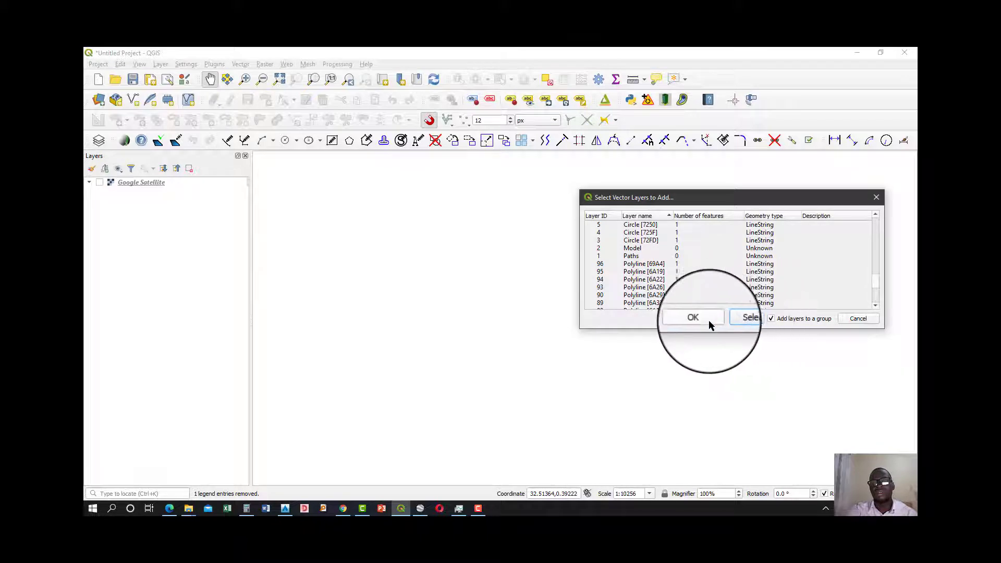
click(706, 319)
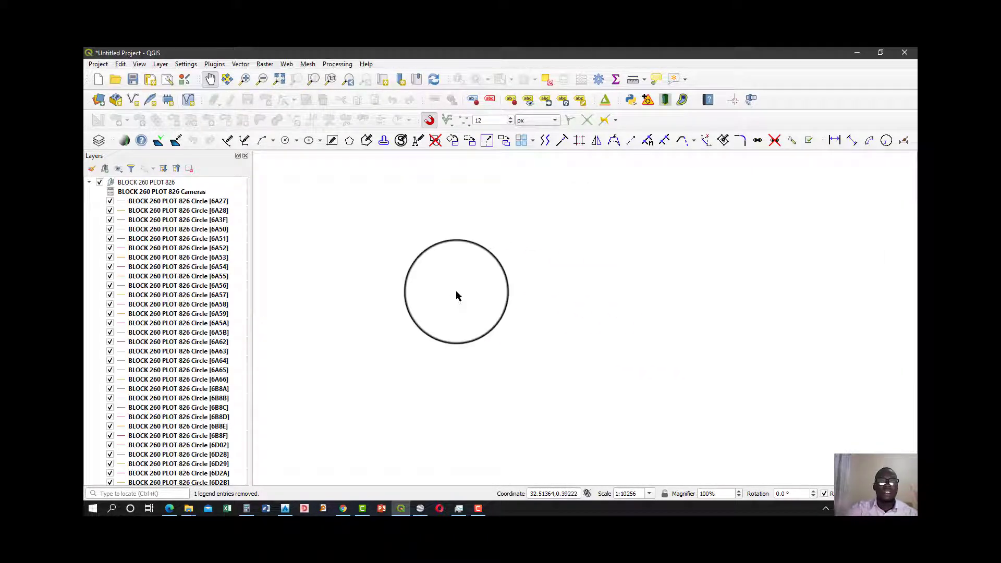
Remove the BLOCK 260 PLOT 826 Cameras layer from the project.
click(171, 192)
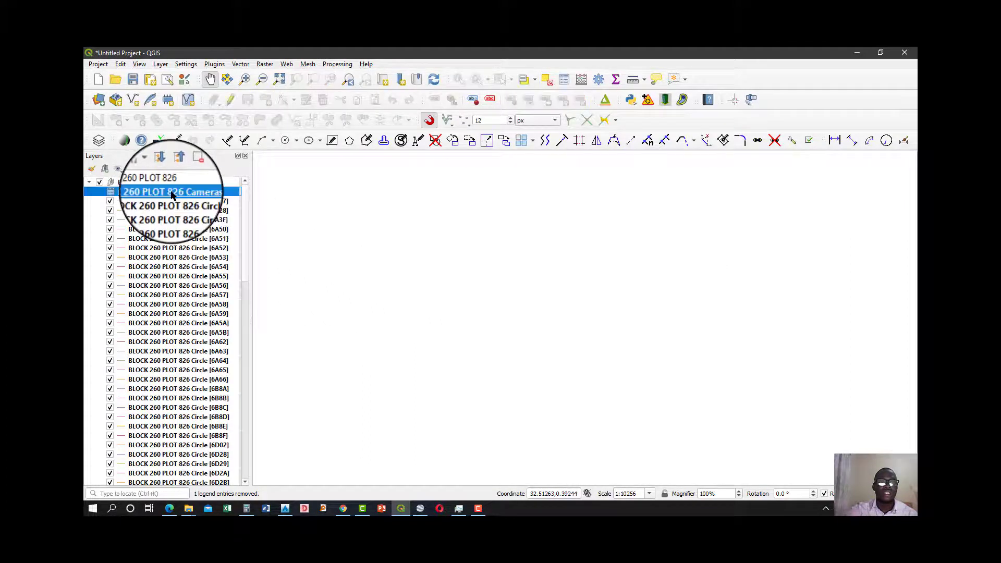
right_click(172, 191)
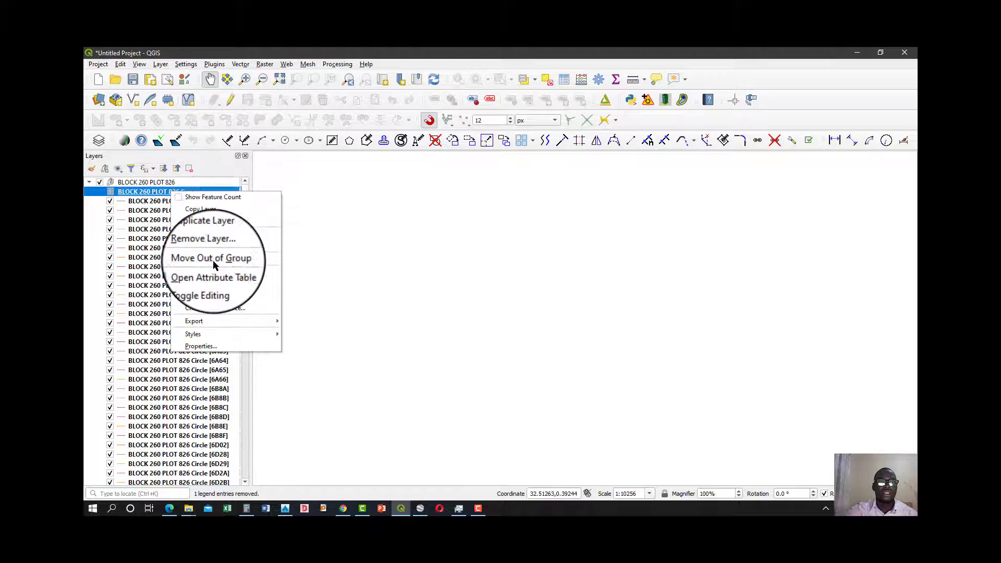
click(205, 247)
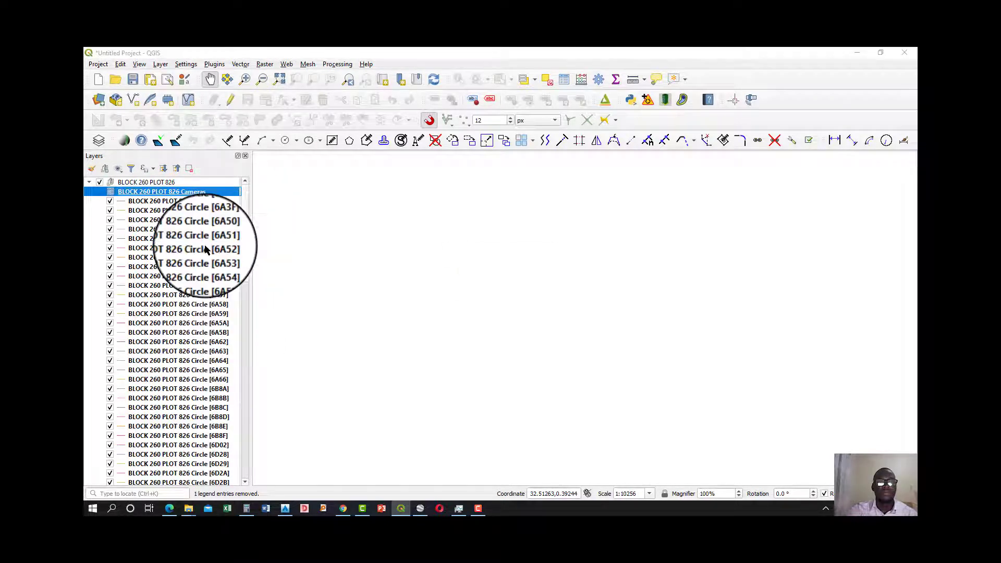
click(463, 290)
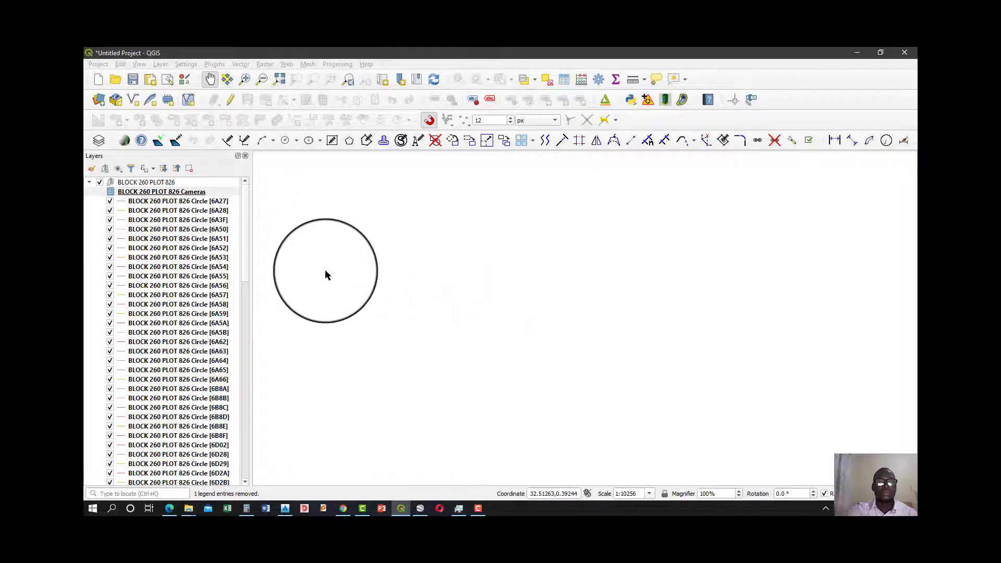
Zoom to the Circle [6A28] layer and adjust the view to examine the imported plot linework.
right_click(197, 202)
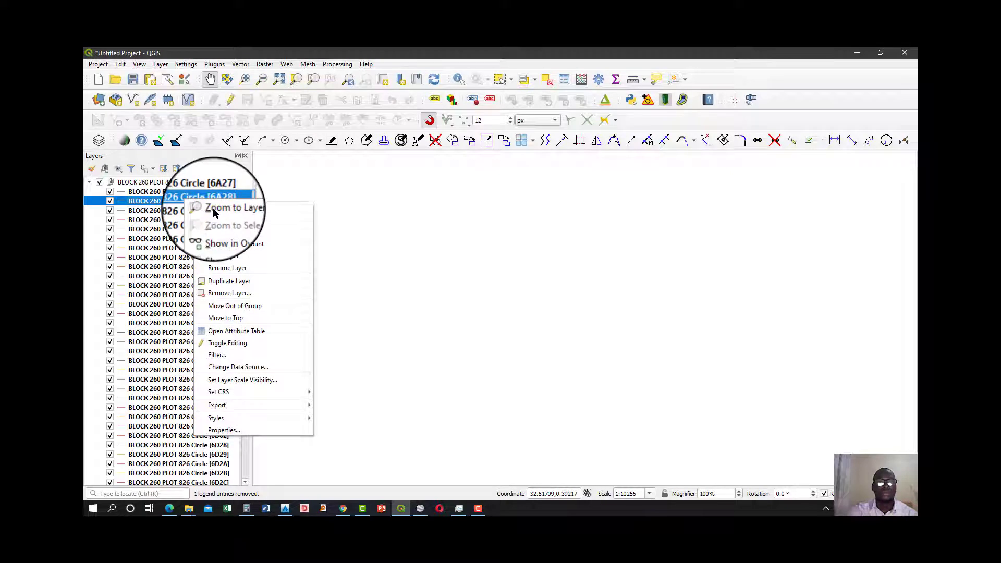
click(214, 211)
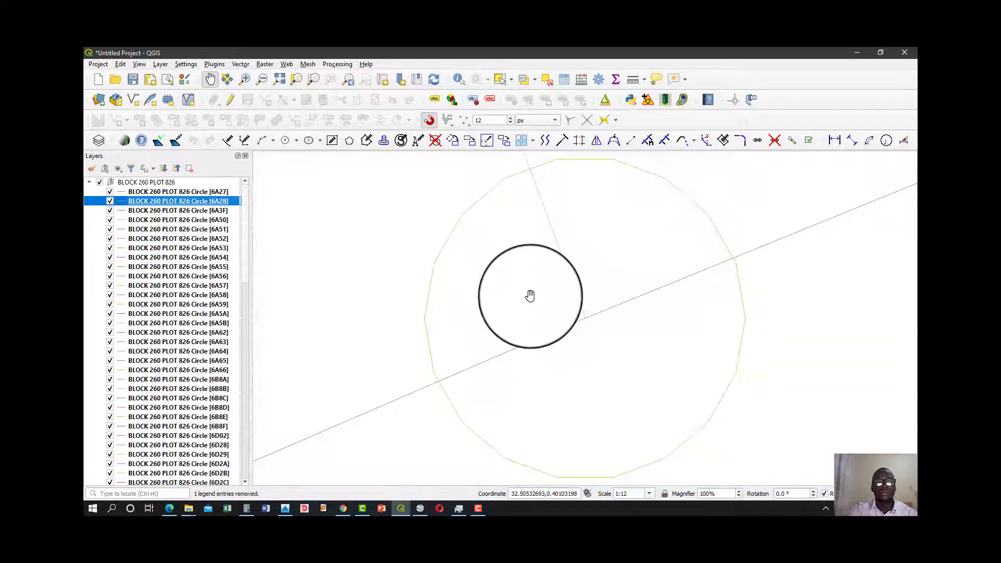
scroll(523, 292, down, 4)
drag(523, 292, 551, 293)
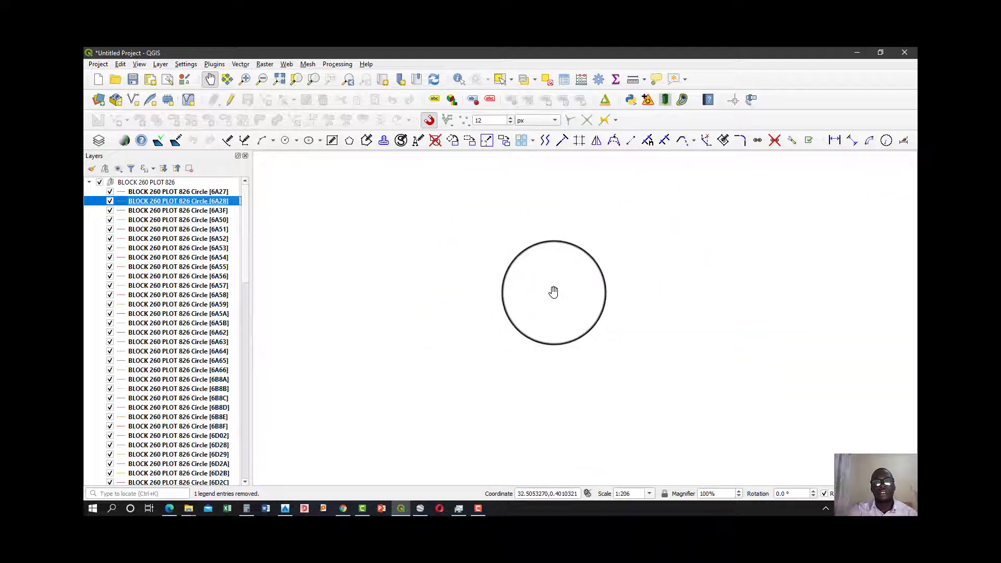
scroll(547, 293, down, 3)
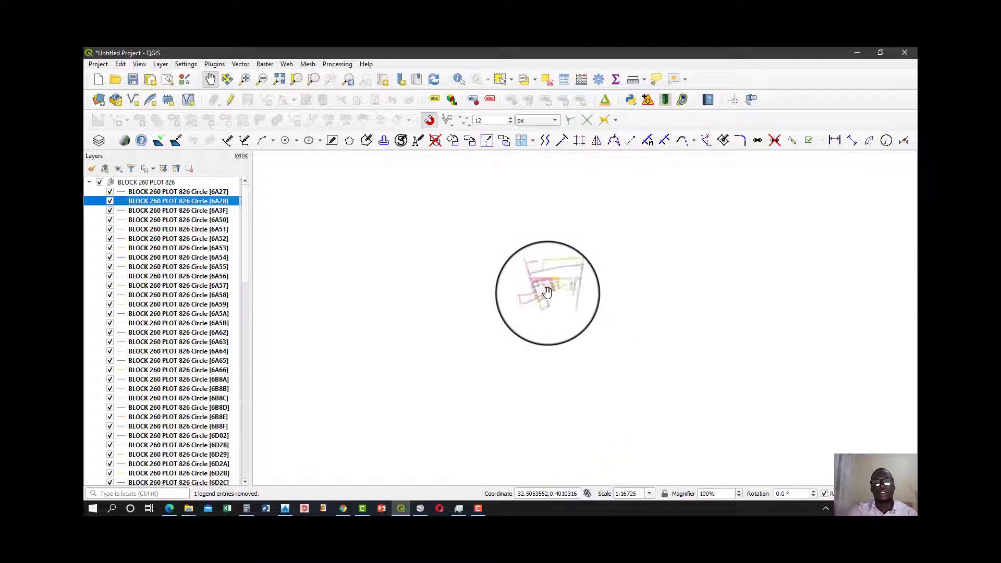
scroll(547, 292, up, 3)
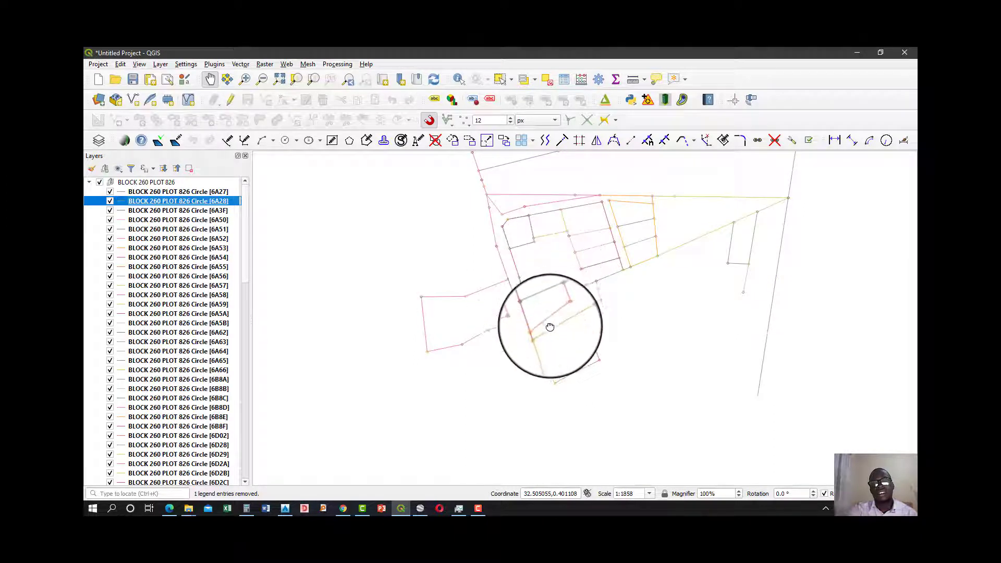
drag(551, 327, 552, 397)
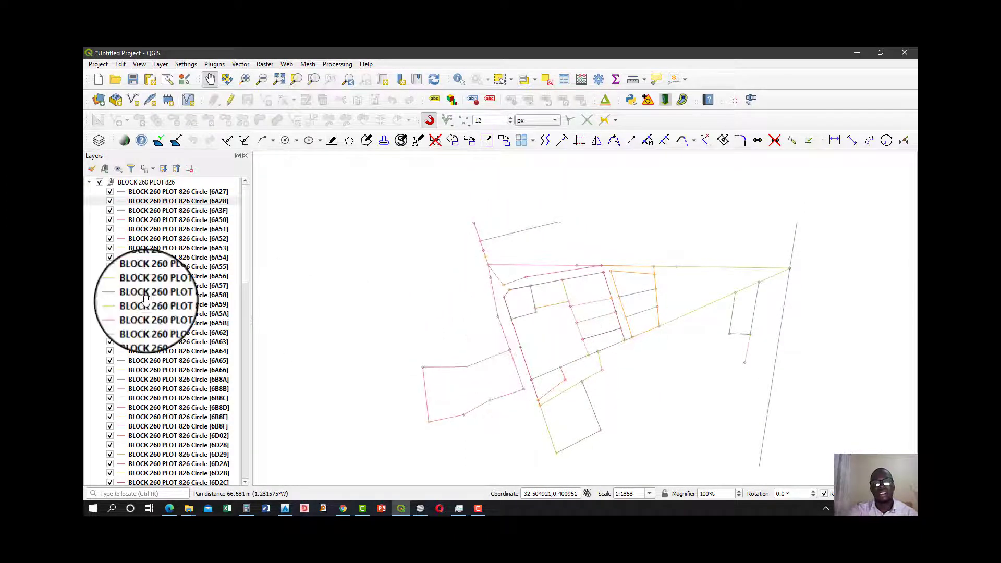
Show the Google Satellite layer beneath the imported plot layers.
scroll(146, 298, down, 5)
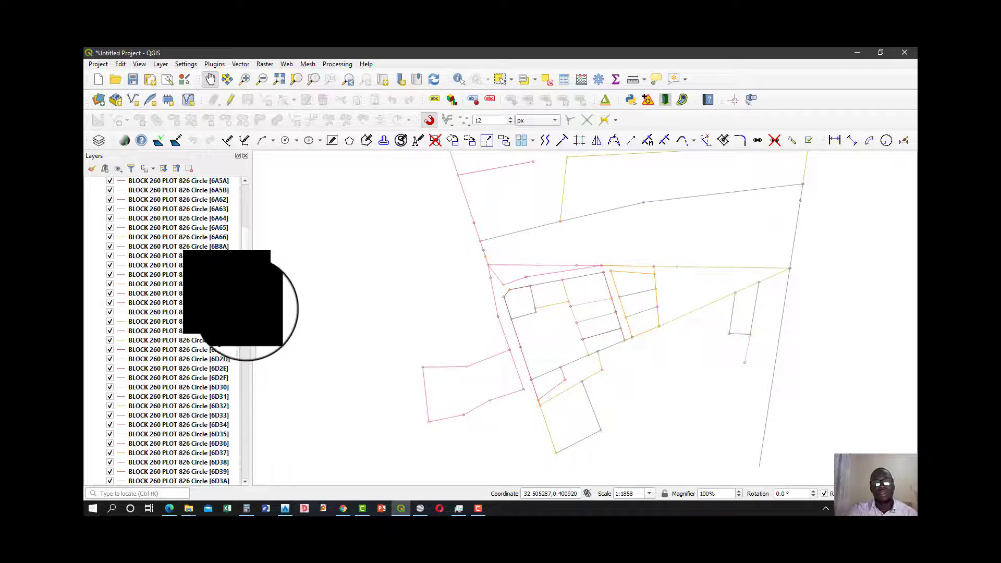
scroll(246, 292, down, 10)
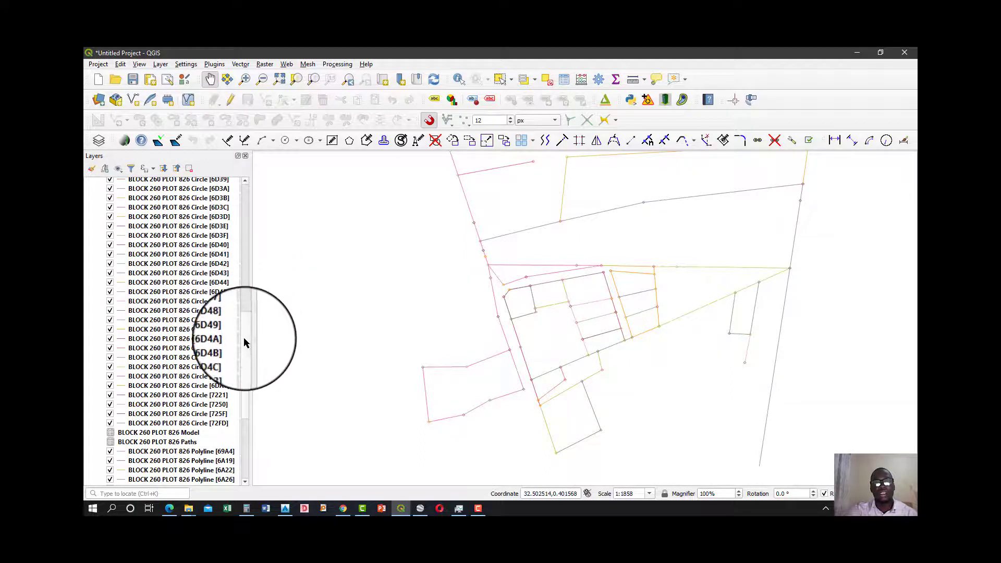
scroll(244, 345, down, 7)
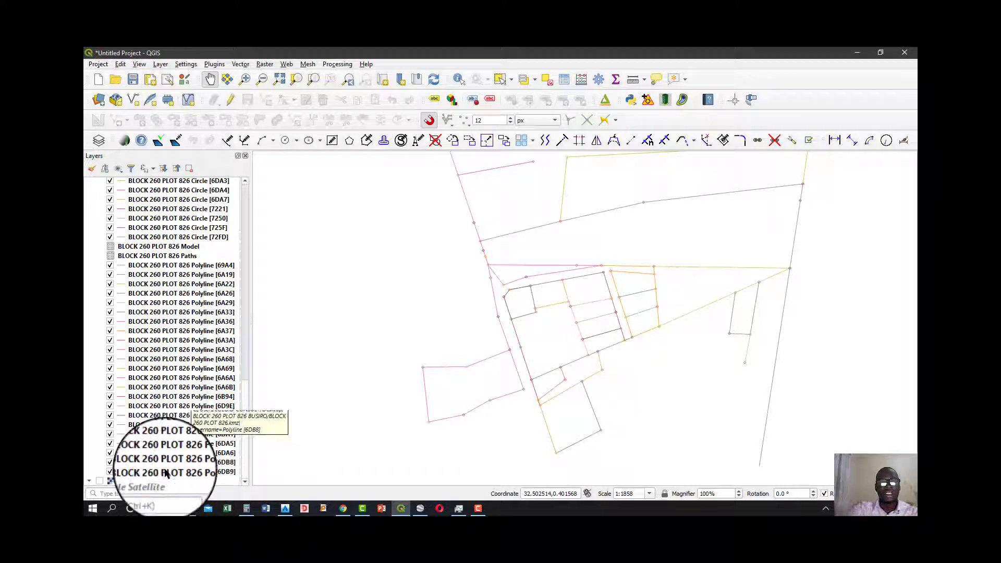
click(99, 482)
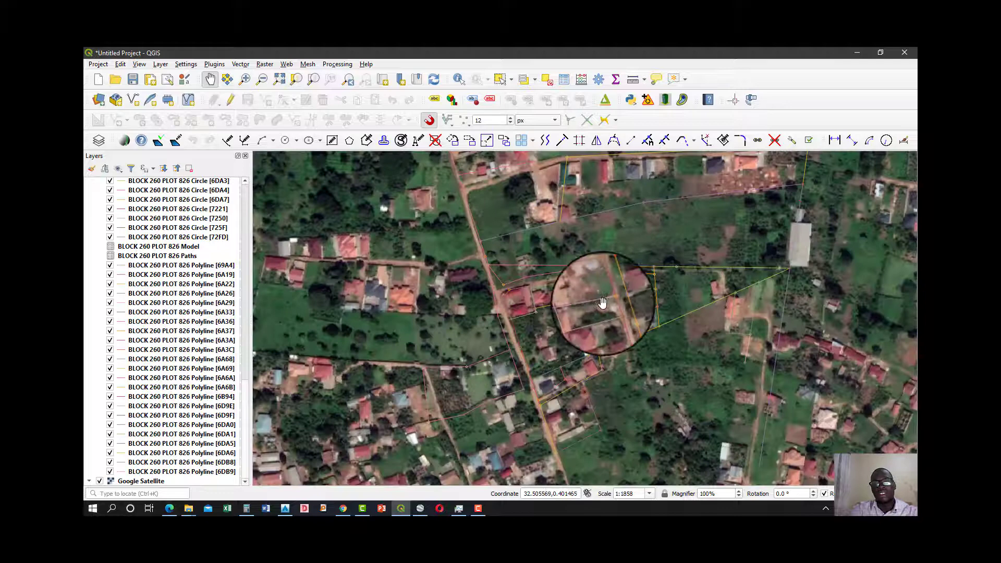
Examine how the plot boundaries and corner circles align with the roads and buildings in the satellite imagery.
scroll(583, 303, up, 3)
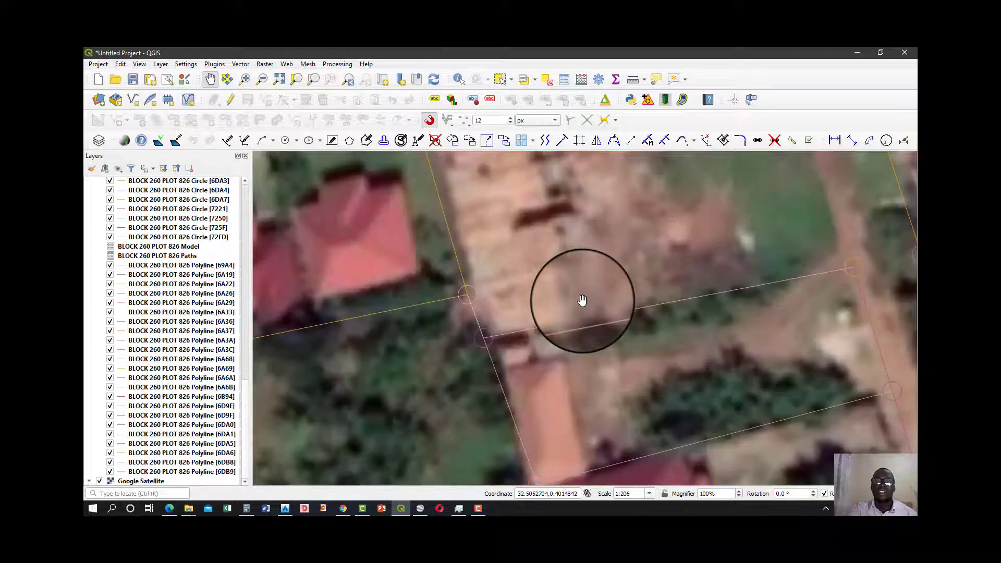
scroll(583, 301, down, 3)
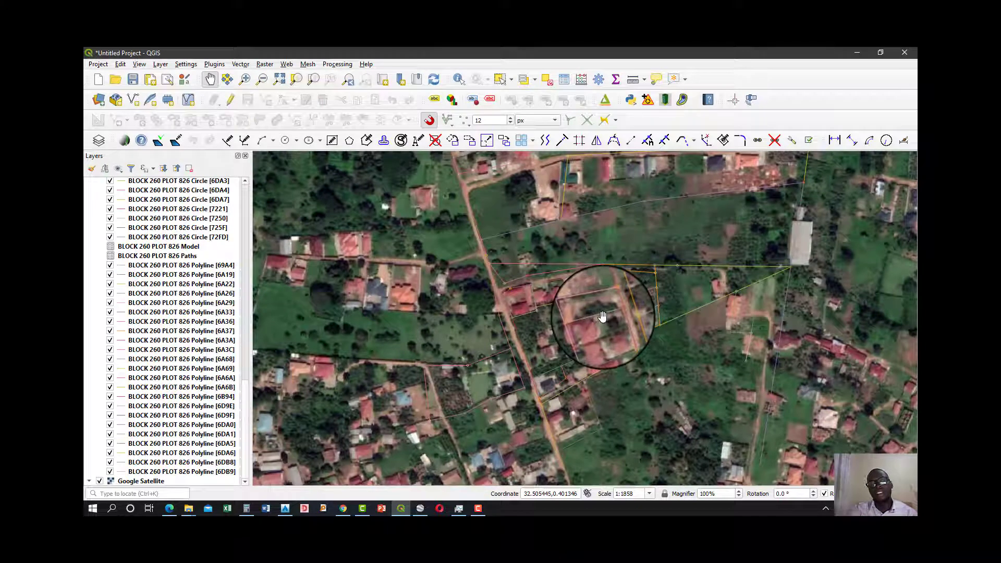
scroll(579, 301, up, 3)
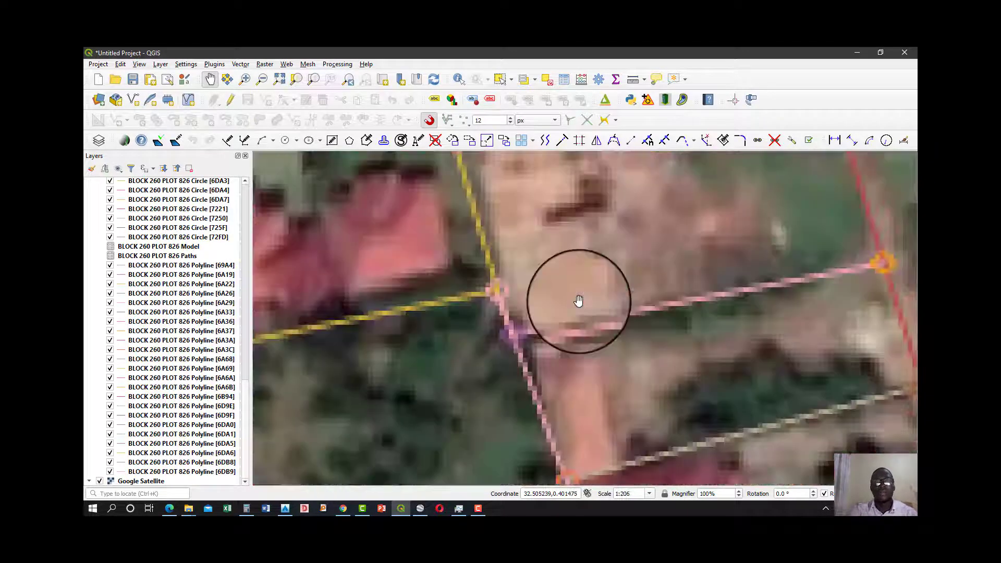
scroll(579, 301, down, 3)
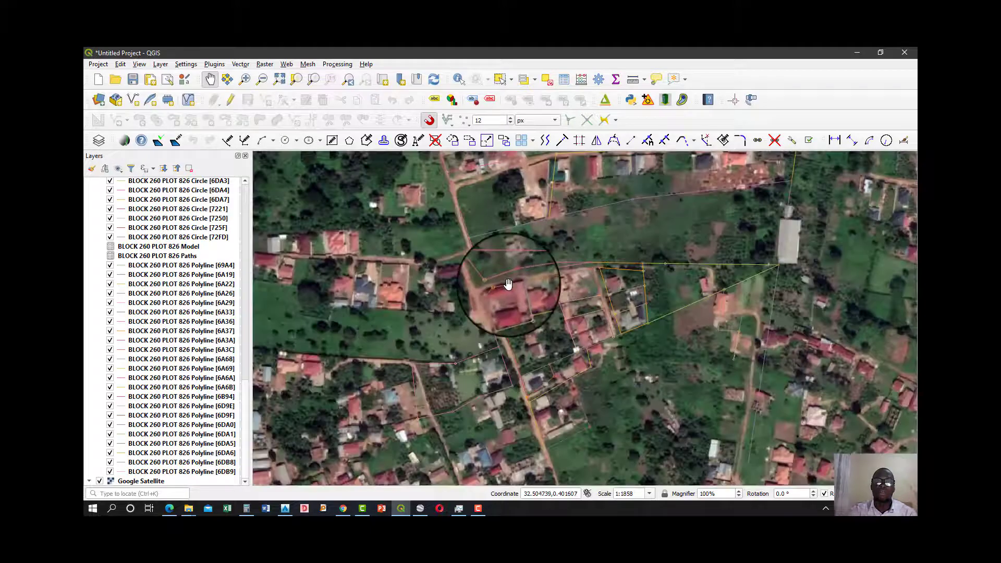
scroll(508, 284, up, 3)
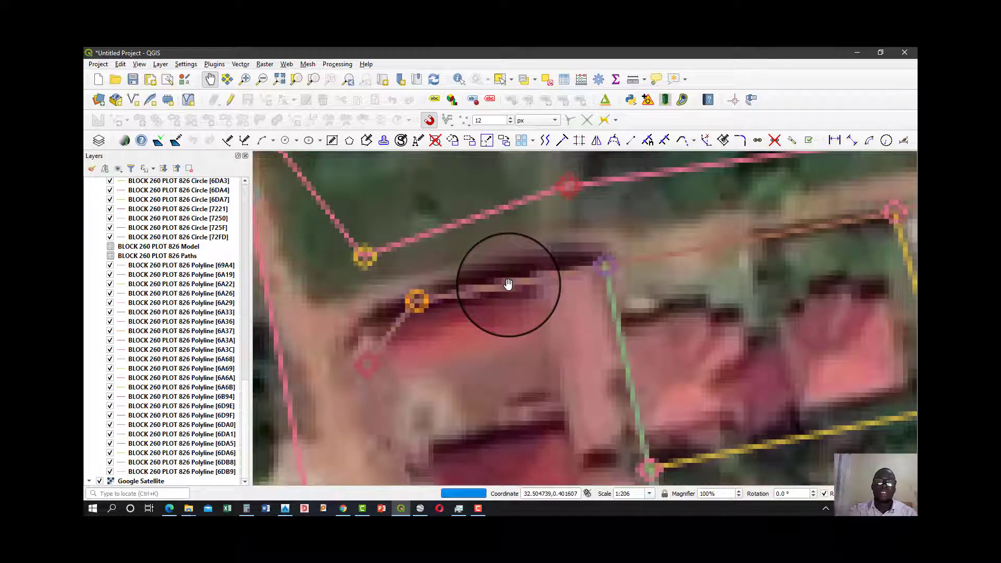
scroll(509, 284, down, 3)
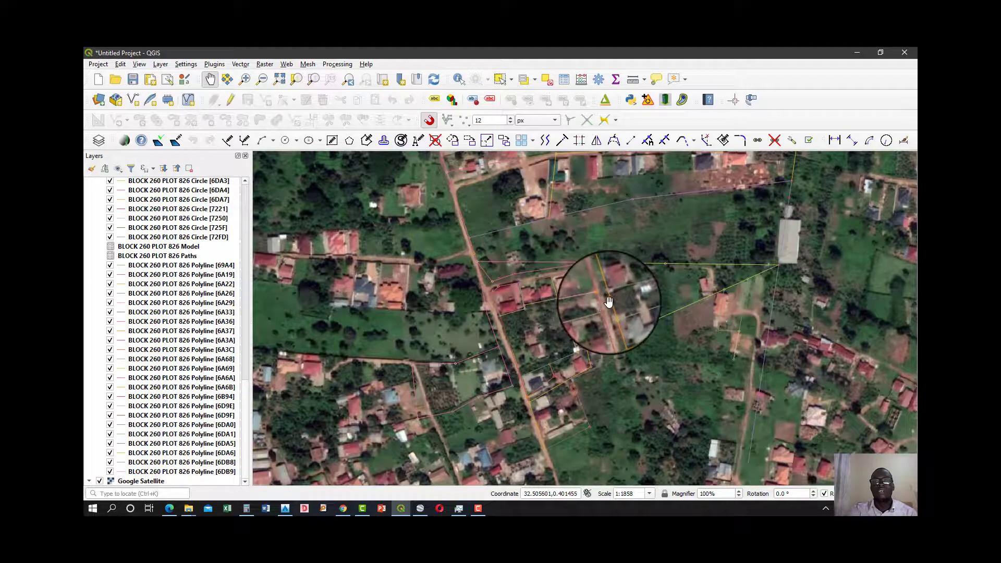
scroll(609, 302, up, 3)
scroll(608, 301, down, 3)
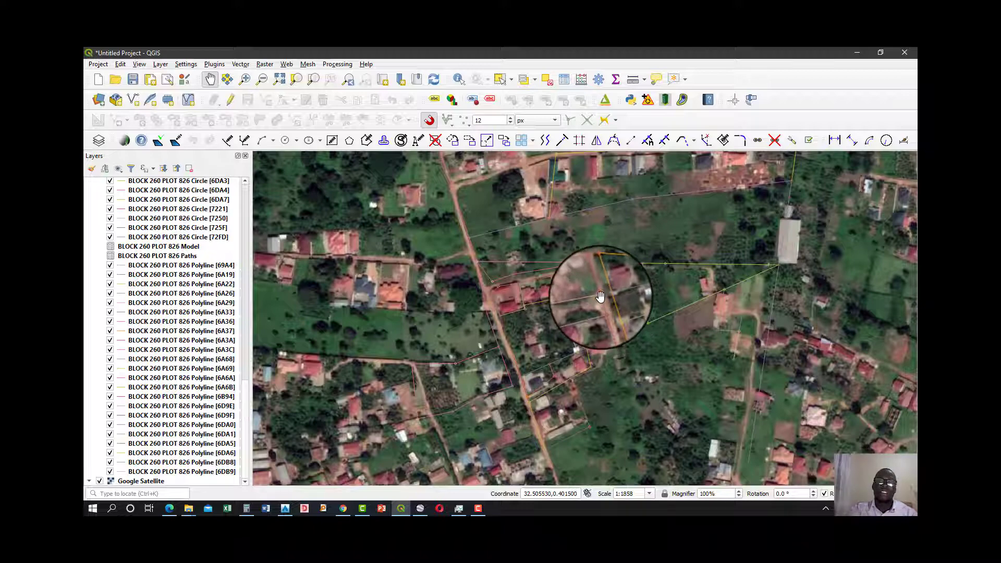
scroll(600, 297, up, 3)
scroll(543, 338, down, 3)
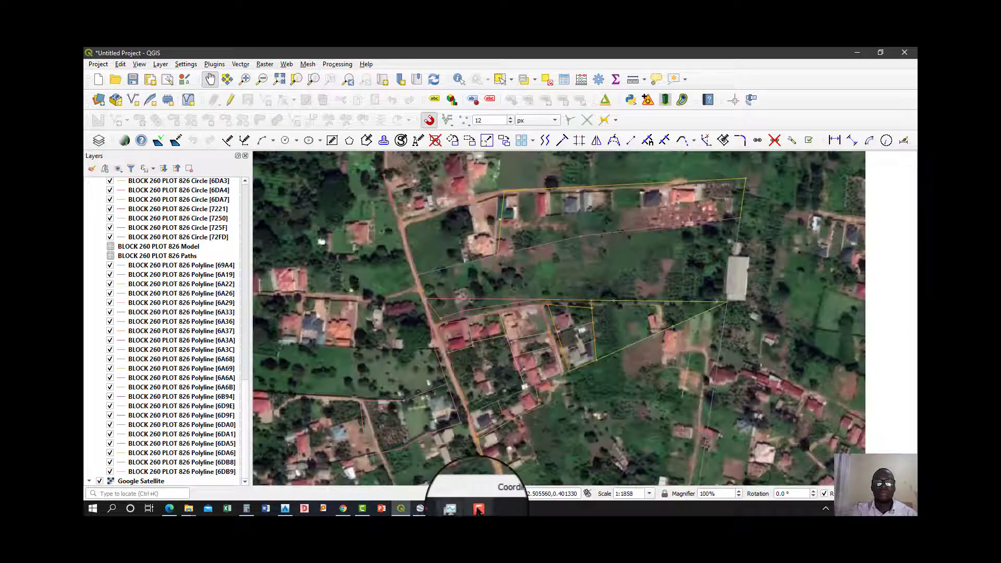